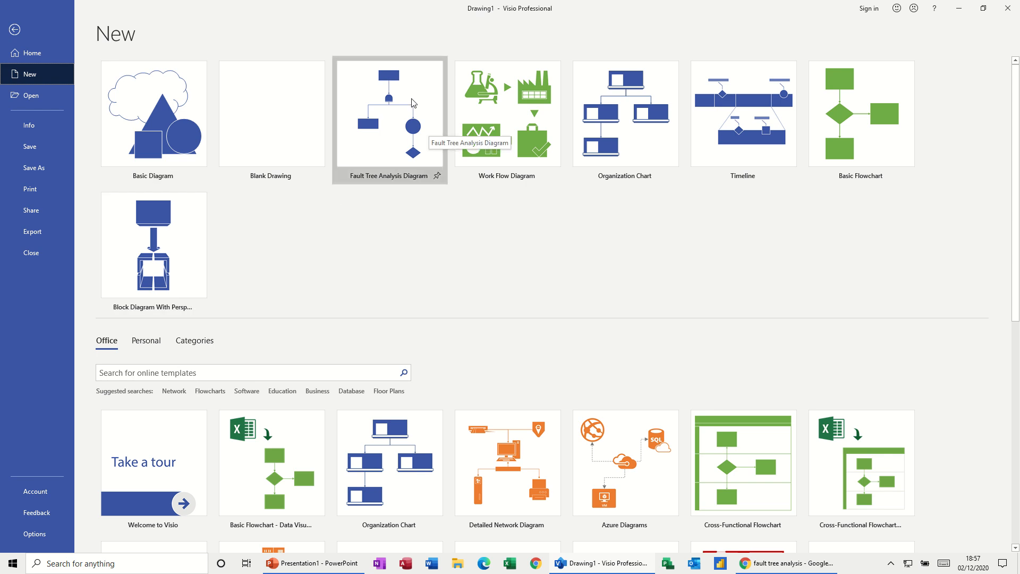
Step: Create a new Fault Tree Analysis Diagram in metric units from the Business templates
click(317, 391)
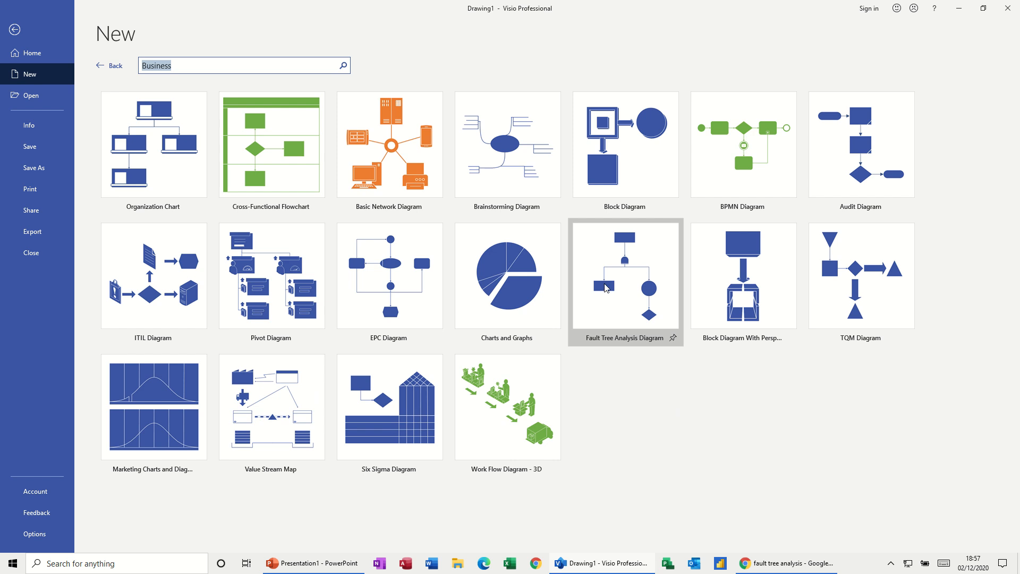
click(630, 283)
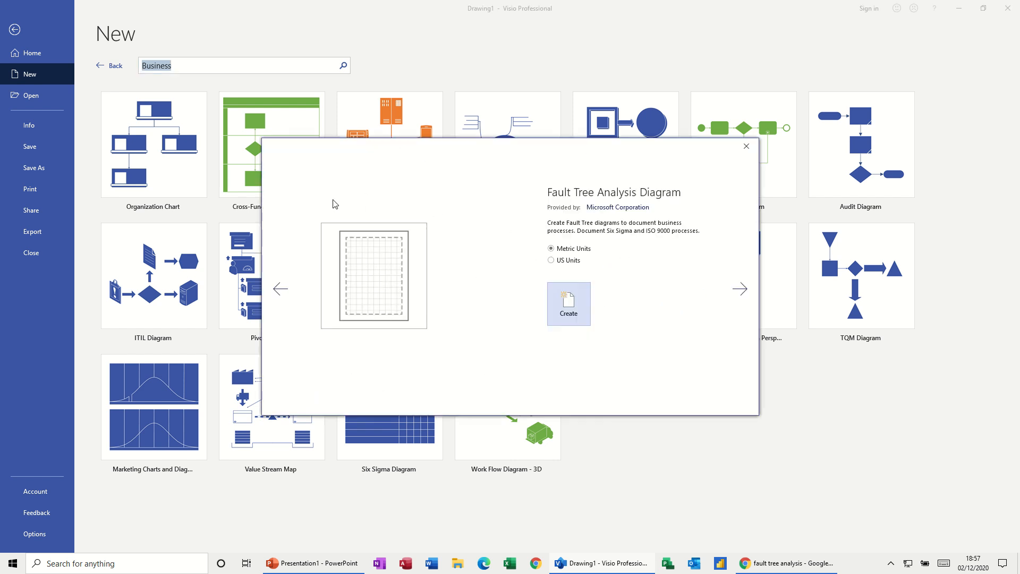
click(567, 308)
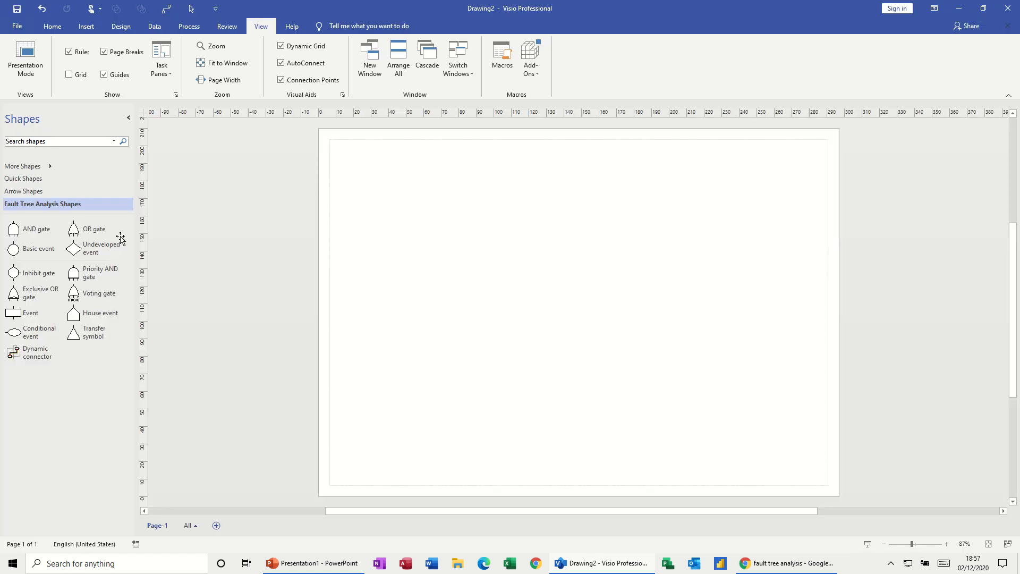
Step: Browse the Quick Shapes, Arrow Shapes and Fault Tree Analysis Shapes stencils, plus the sources for adding more stencils
click(26, 180)
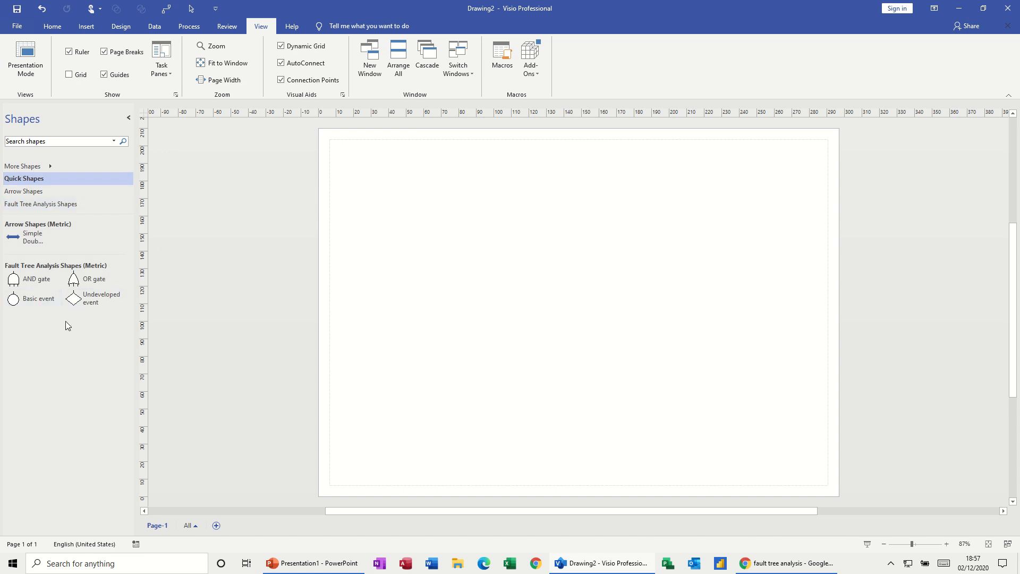
click(32, 192)
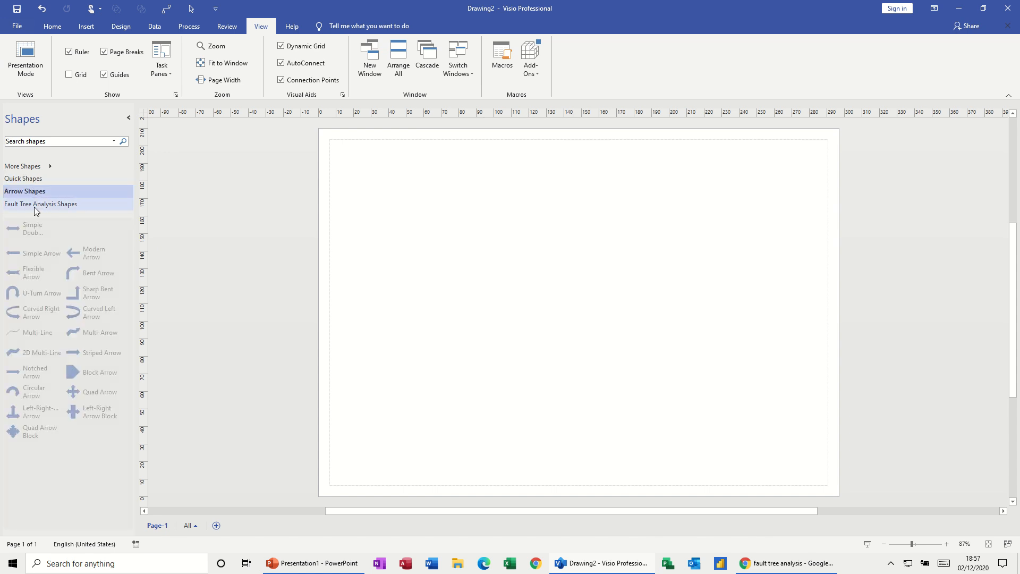
click(46, 205)
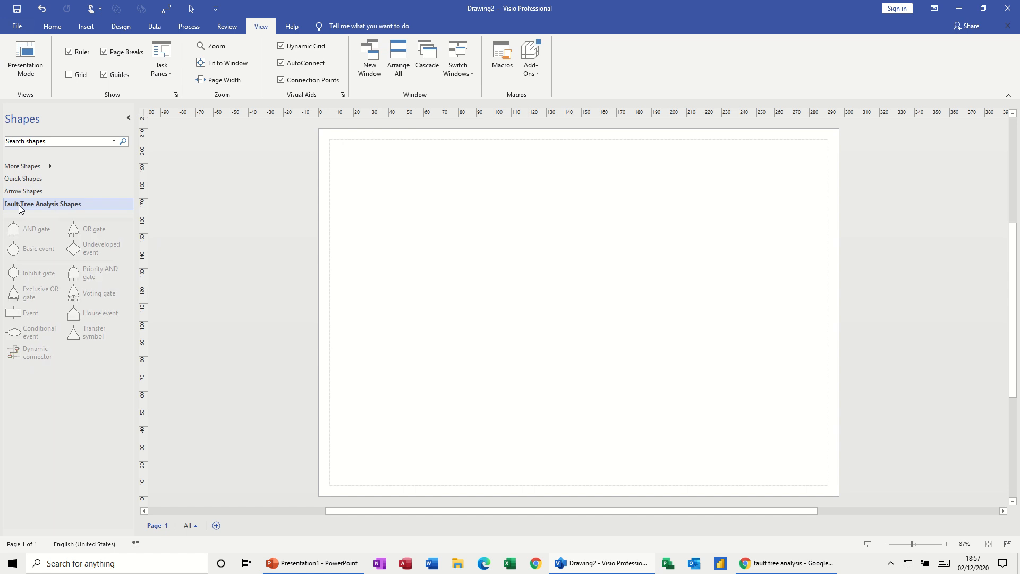
click(52, 166)
mouse_move(190, 180)
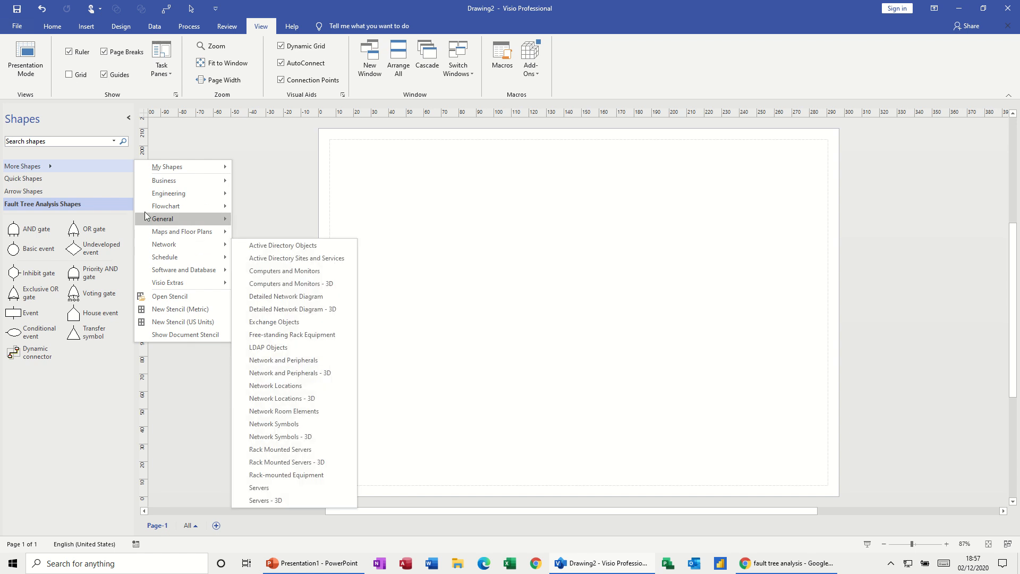
click(170, 296)
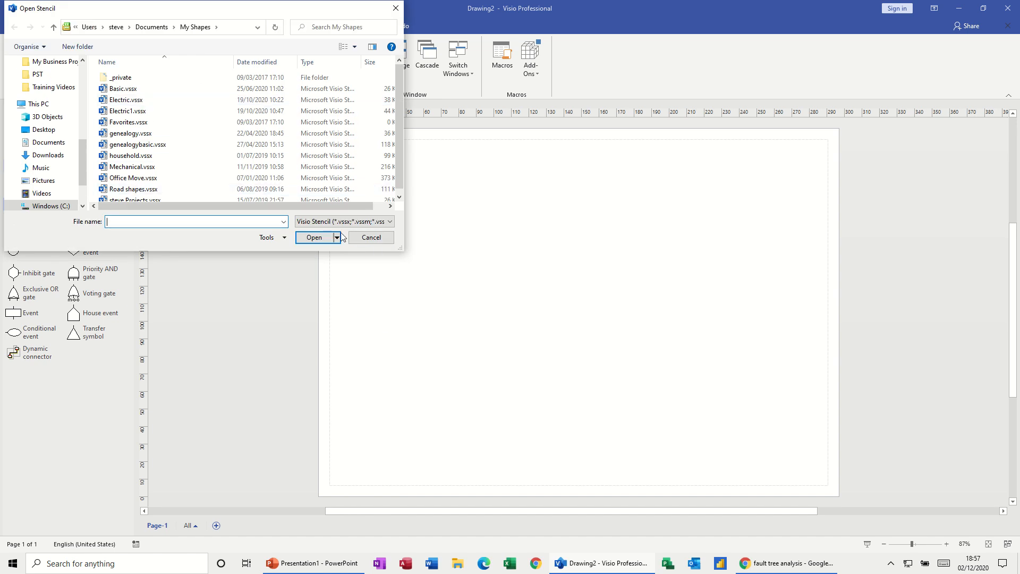
click(374, 240)
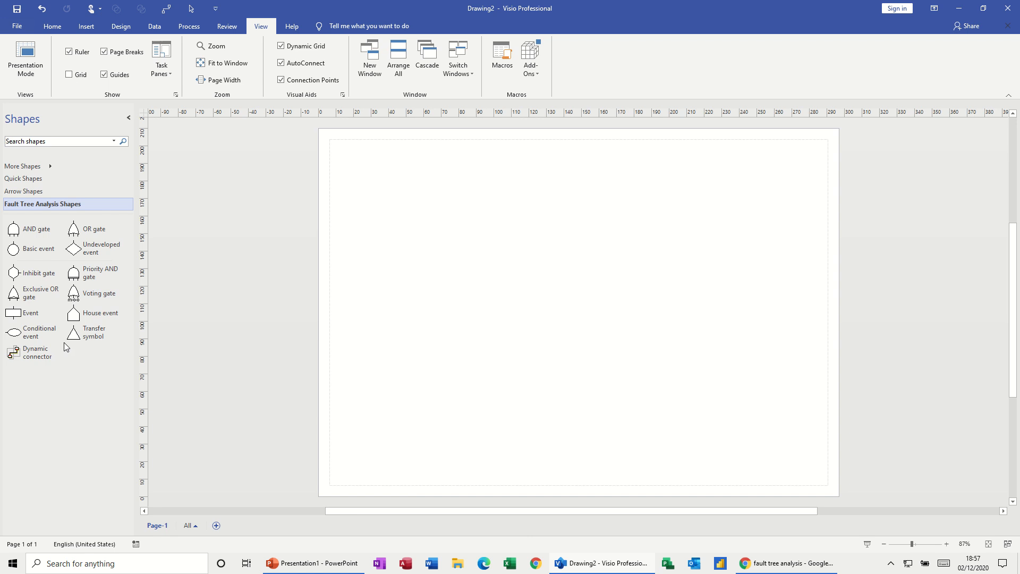
Step: Place an Event shape at the top centre of the page and label it "Model Aircraft Crash"
mouse_move(16, 312)
mouse_down()
mouse_move(425, 287)
mouse_move(568, 212)
mouse_move(579, 181)
mouse_up()
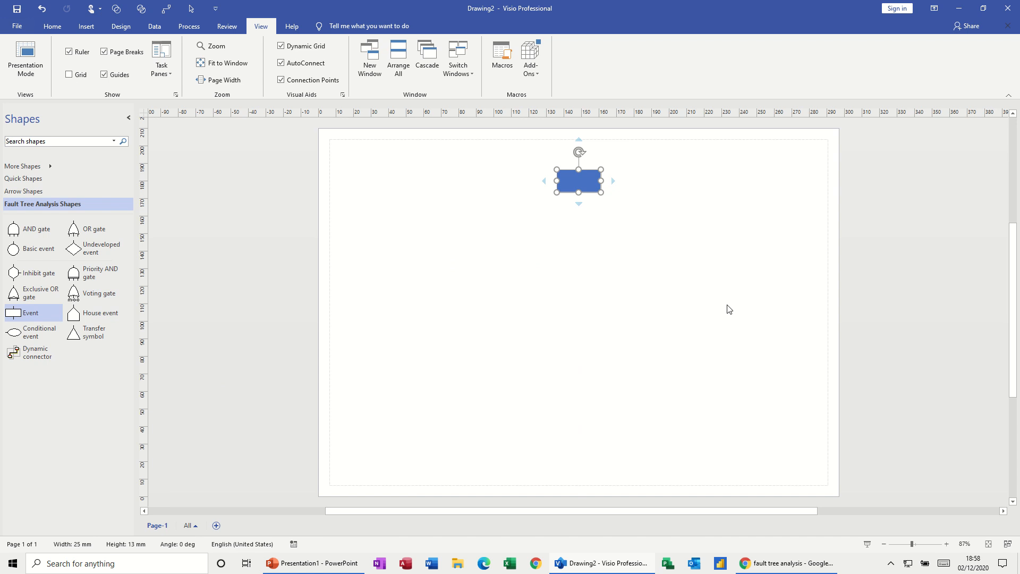
text(Model Airc)
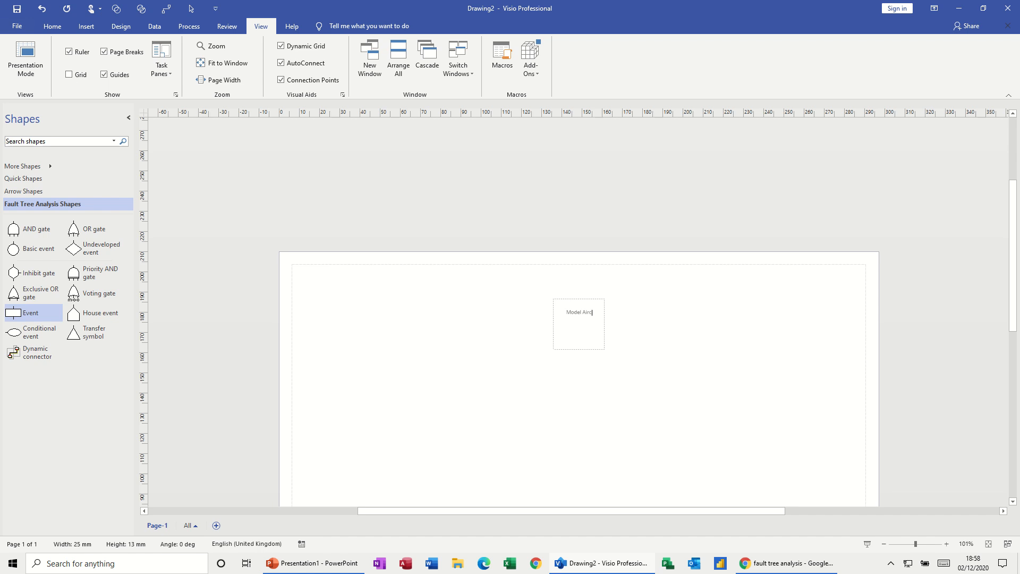
text(raft Crass)
key(BackSpace)
text(h)
key(Escape)
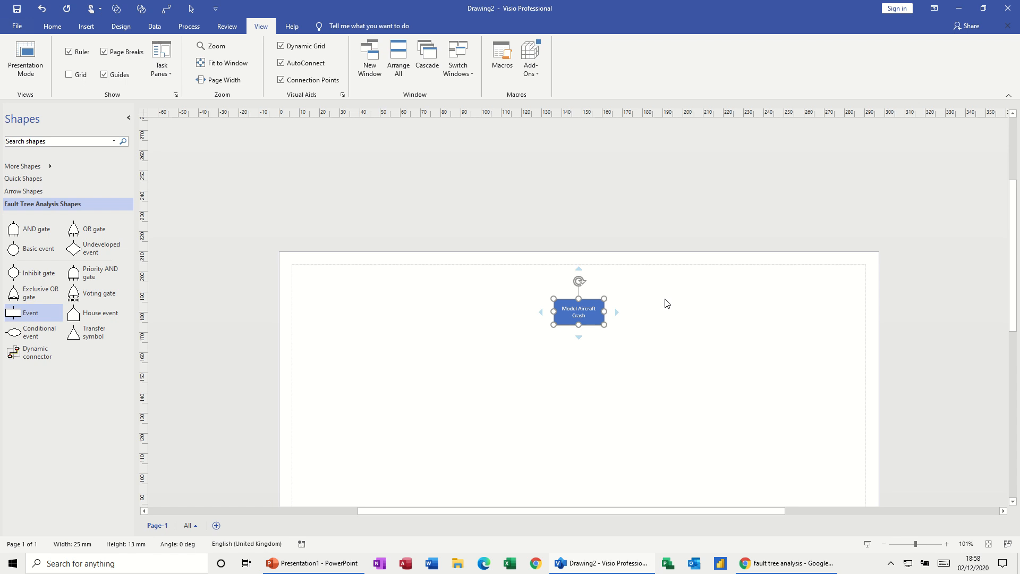
Step: Add an OR gate connected directly below the Model Aircraft Crash event
mouse_move(578, 337)
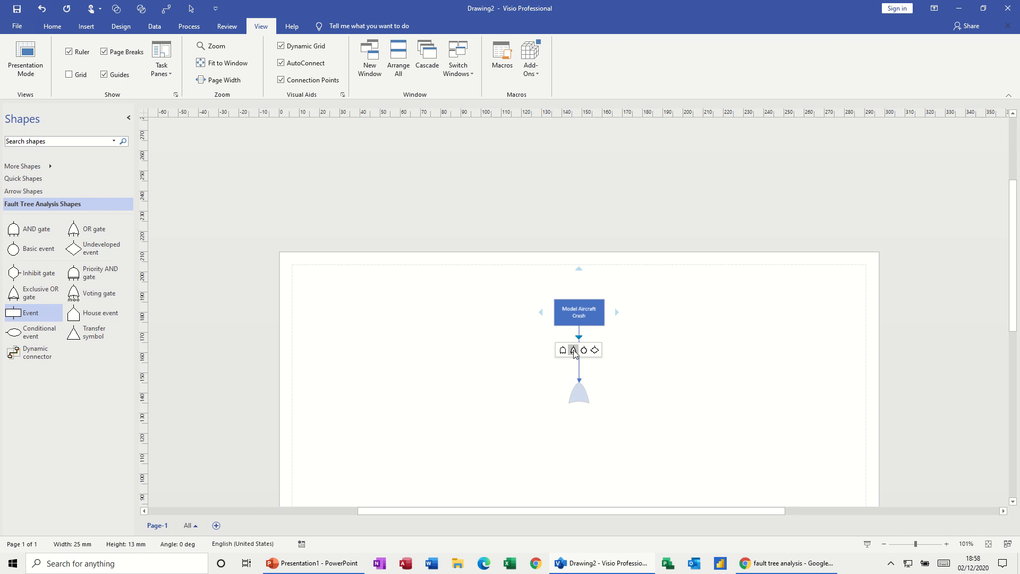
click(573, 350)
click(638, 375)
key(ctrl+shift+w)
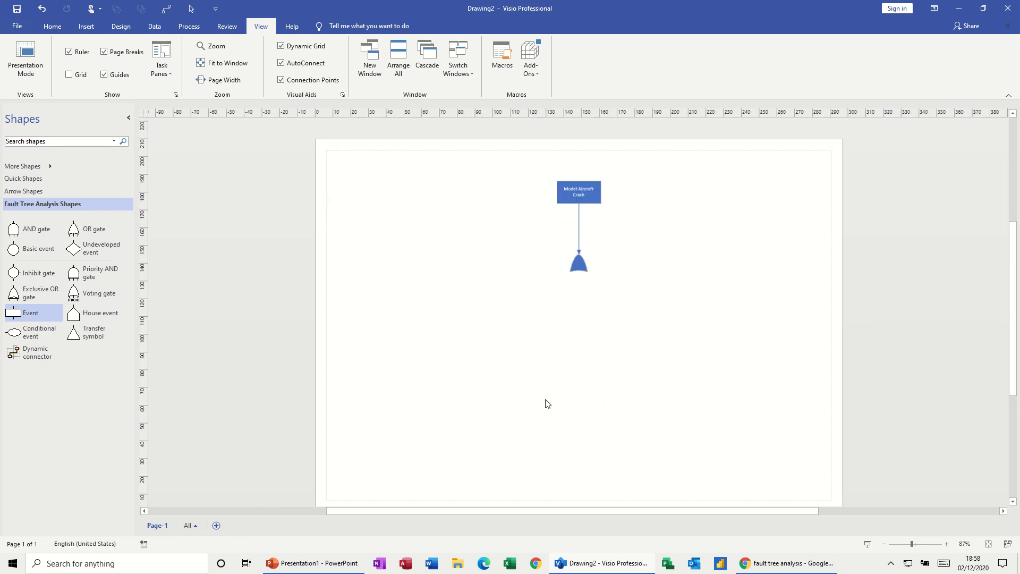
mouse_move(582, 259)
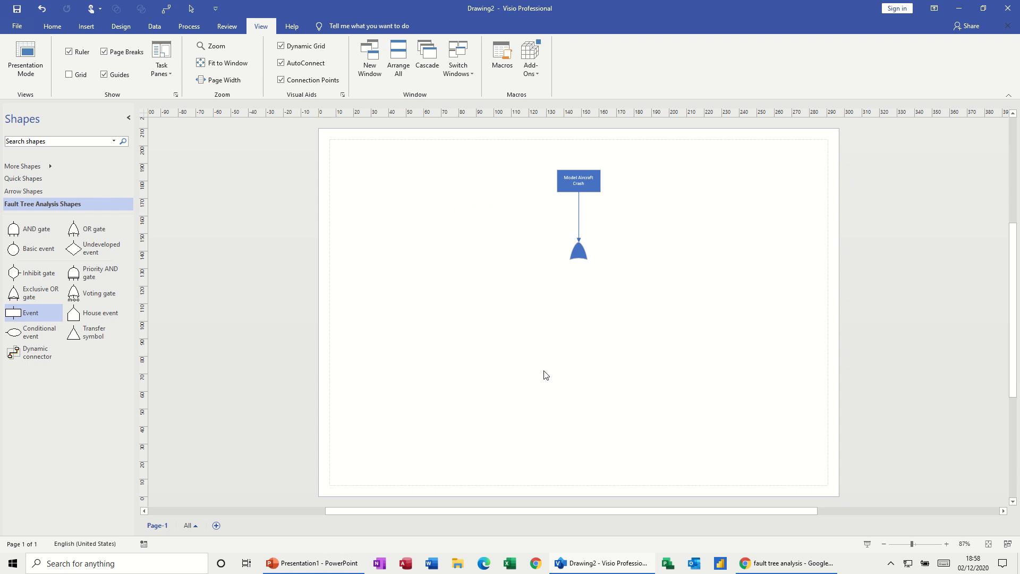
mouse_move(553, 254)
click(52, 29)
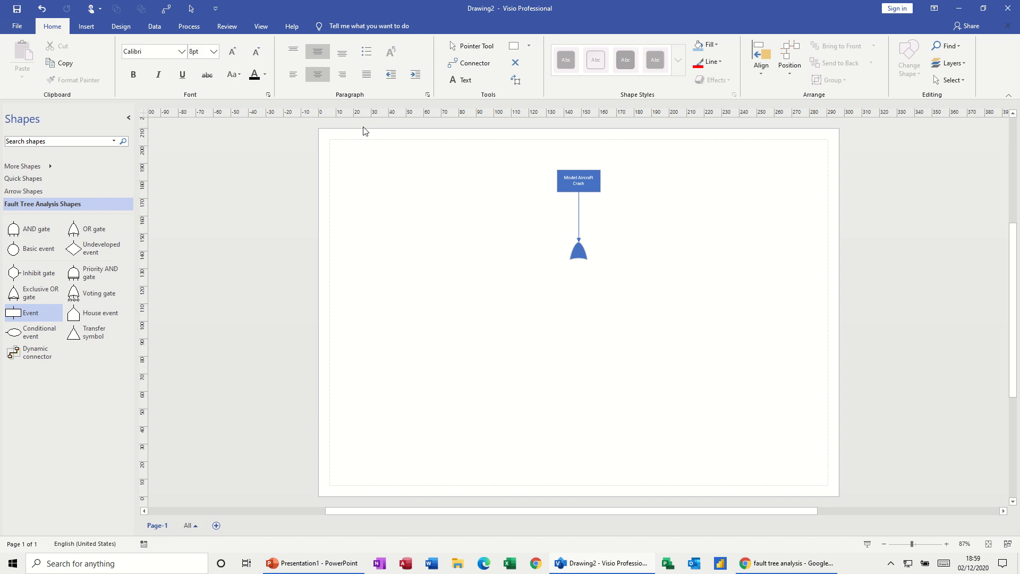
click(469, 63)
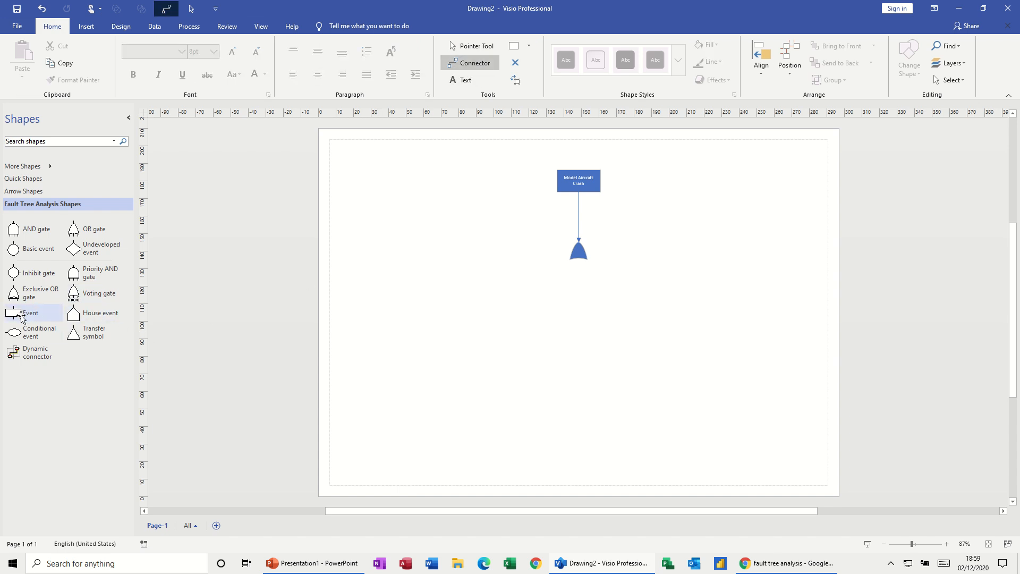
drag(17, 315, 494, 274)
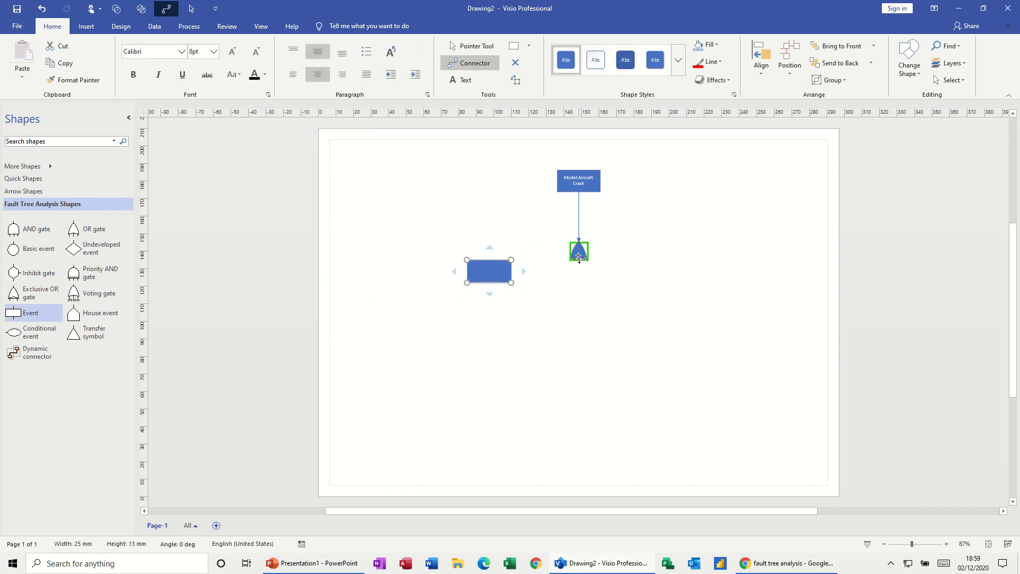
click(472, 47)
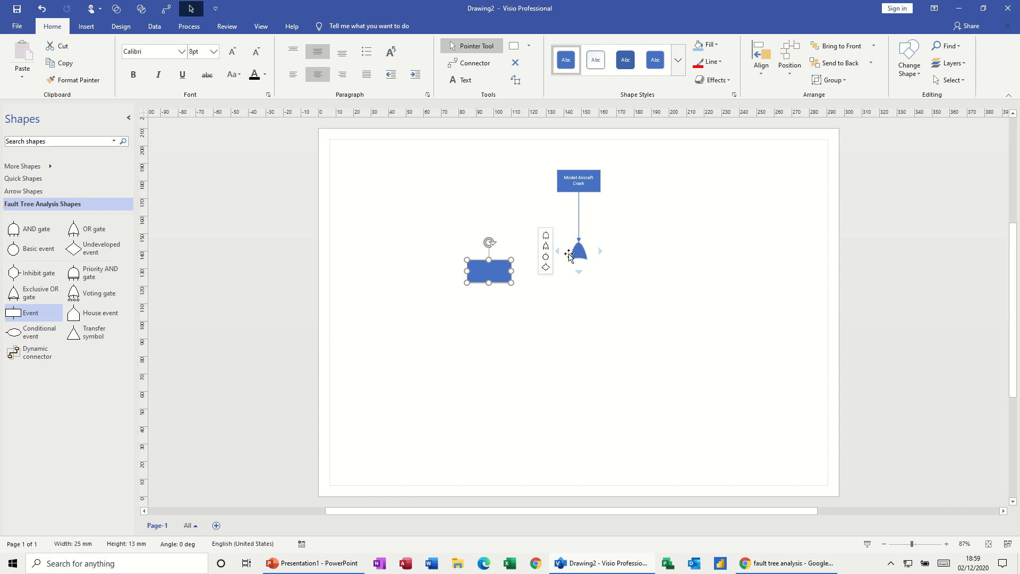
click(569, 254)
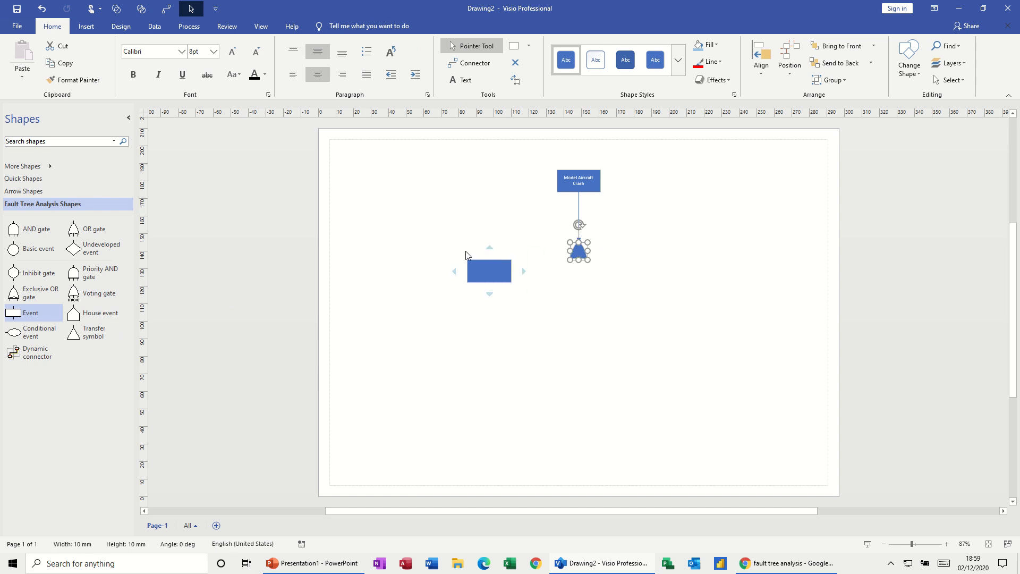
click(470, 266)
drag(478, 269, 575, 252)
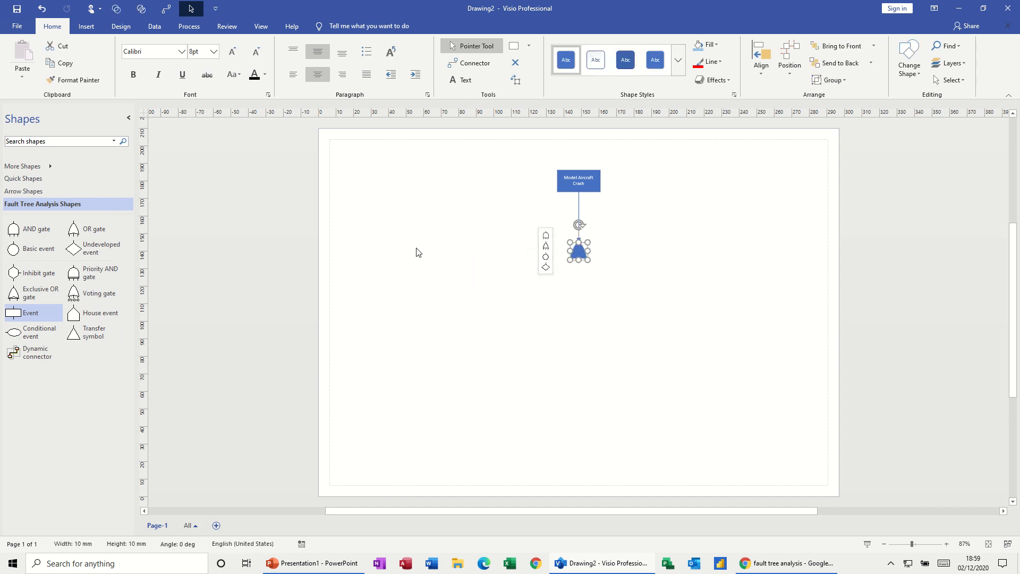
Step: Add three Event shapes in a row below the OR gate, each automatically connected to the gate with the Connector tool
click(457, 66)
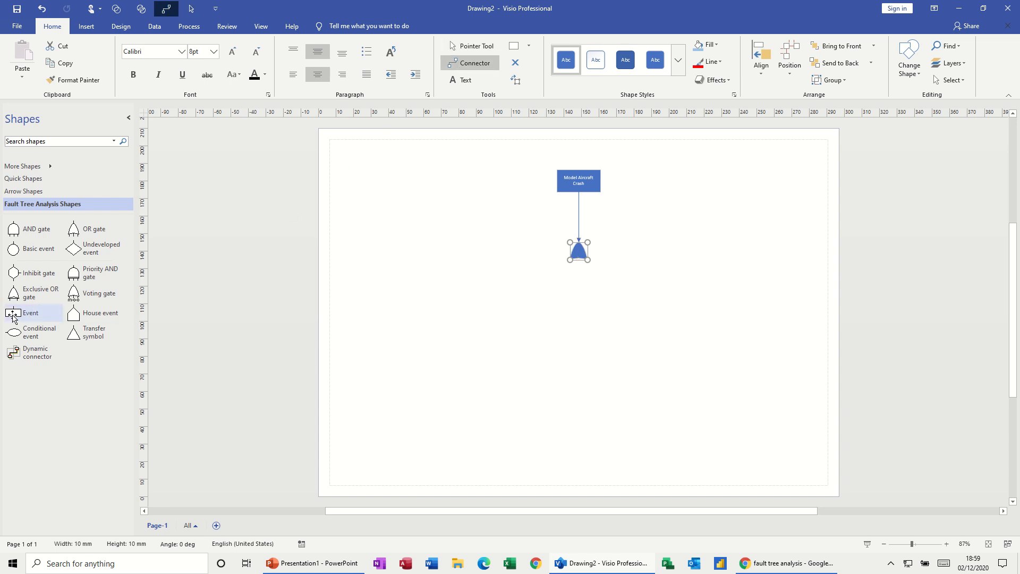
drag(13, 318, 523, 301)
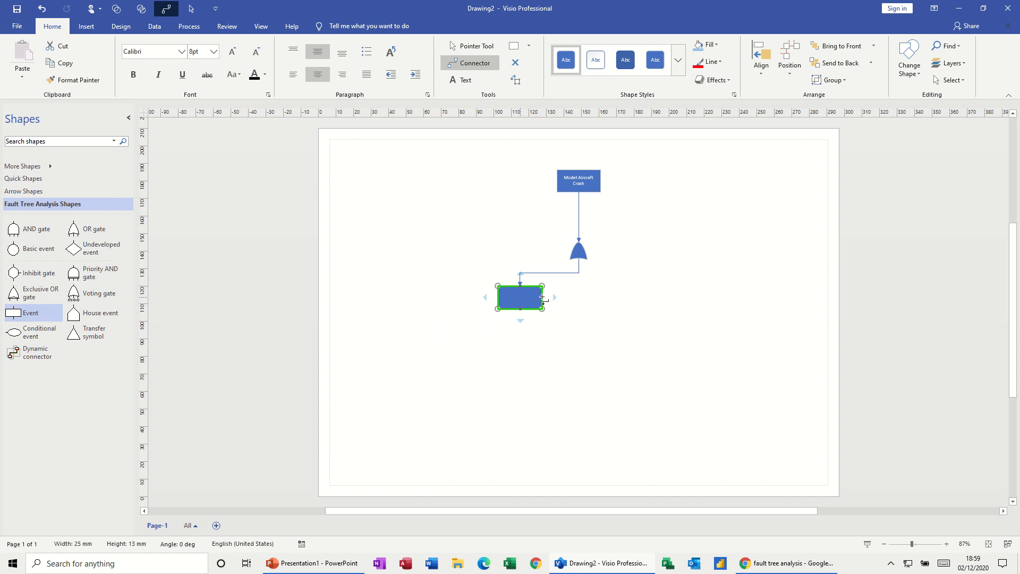
click(579, 251)
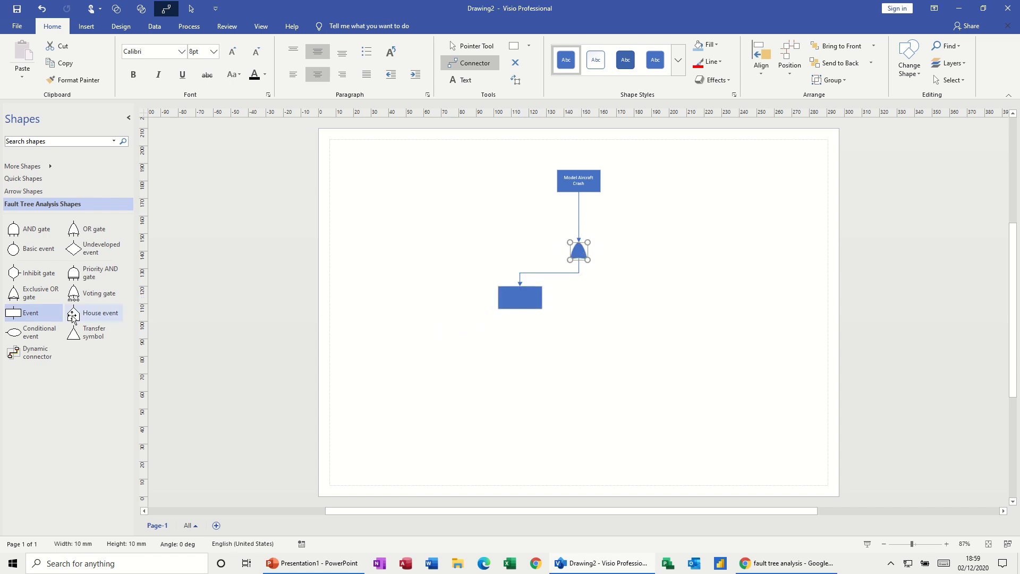
drag(21, 314, 632, 301)
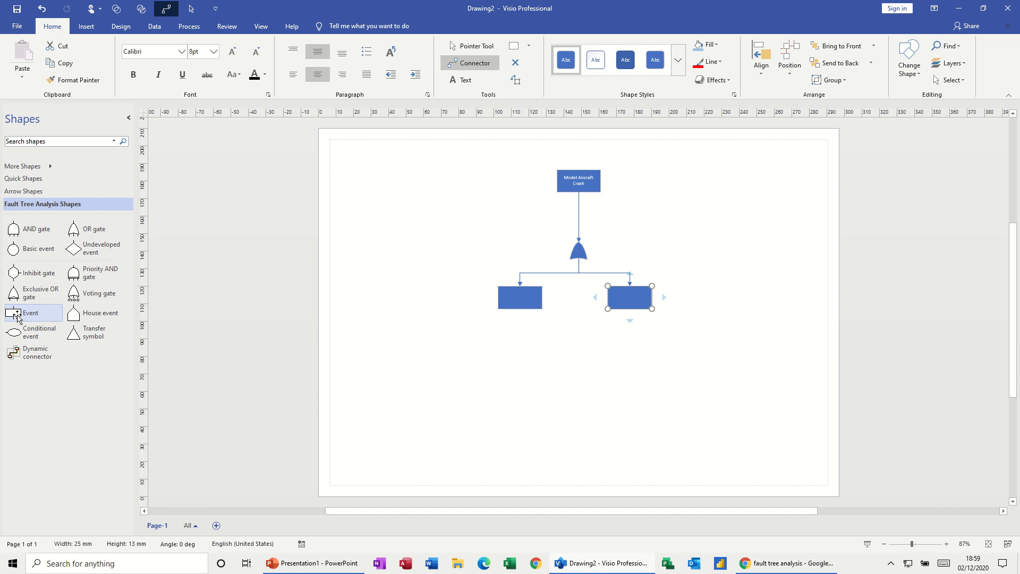
click(579, 252)
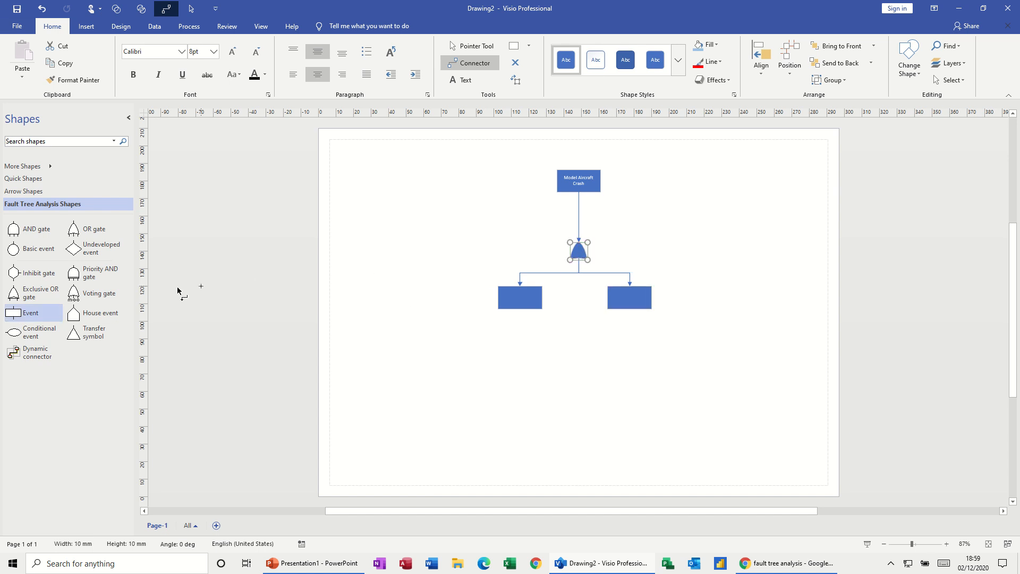
drag(40, 314, 435, 297)
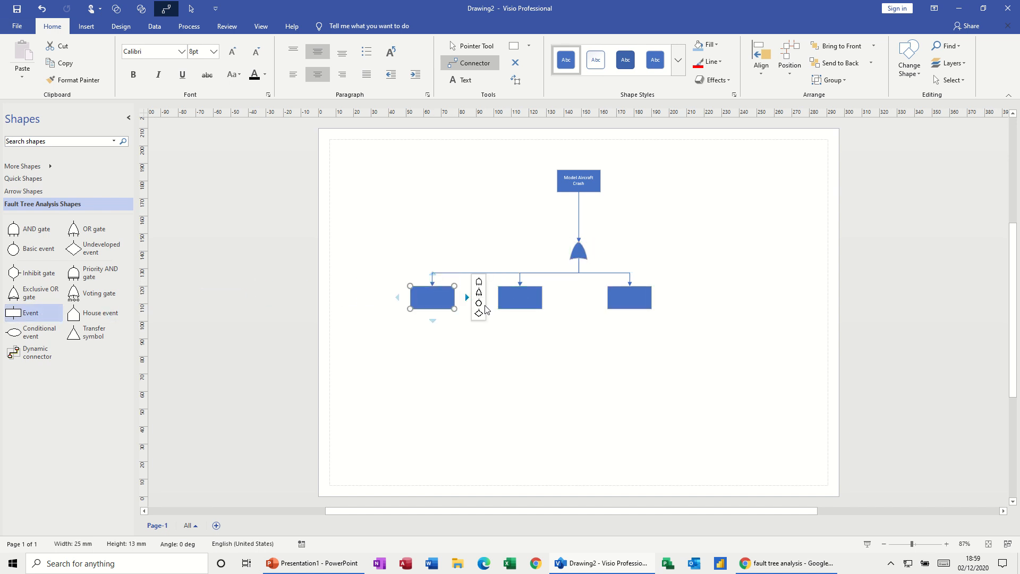
Step: Spread the three lower events evenly with the middle one under the OR gate, and move the gate closer to the top event
click(484, 50)
drag(622, 294, 722, 294)
drag(517, 296, 576, 306)
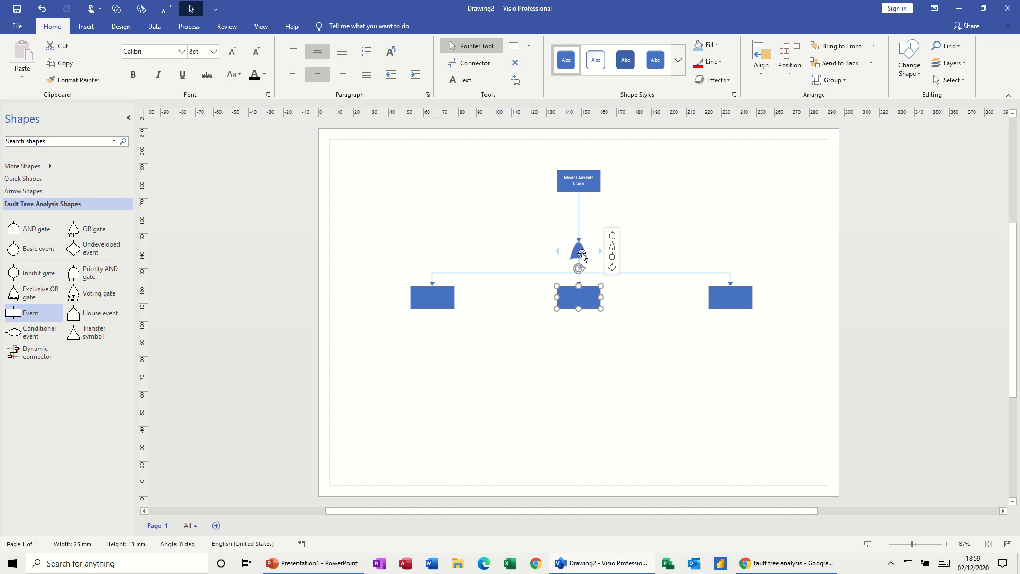
drag(580, 251, 582, 229)
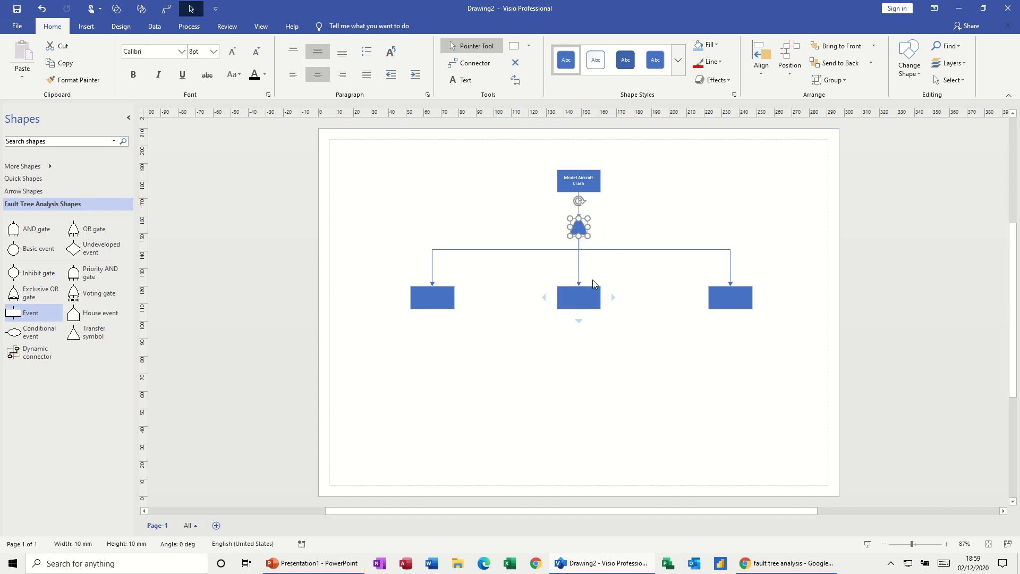
Step: Nudge the row of three lower events upward together, closer to the OR gate
drag(386, 277, 768, 332)
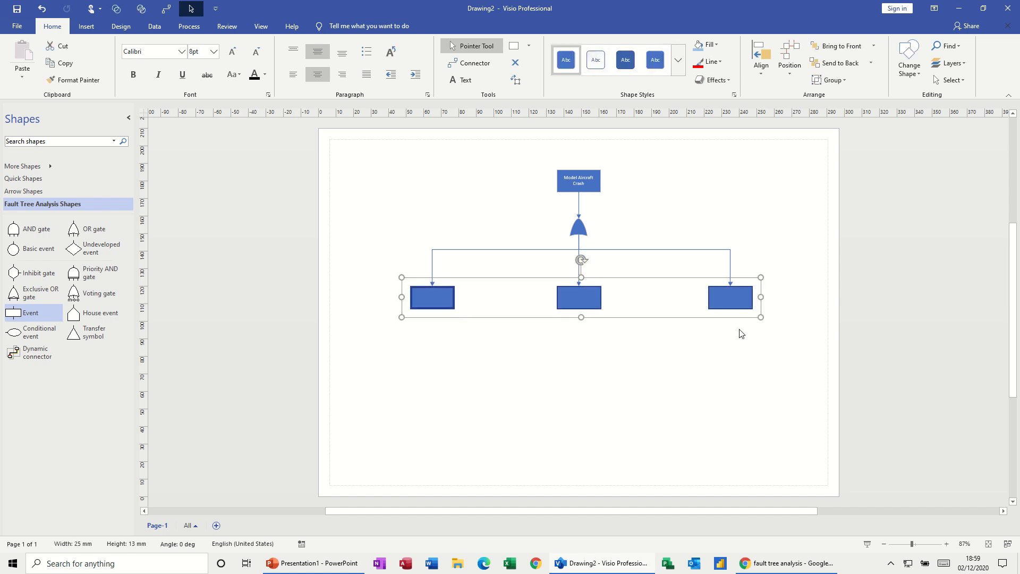
key(Up)
key(Up)
key(Up)
key(Up)
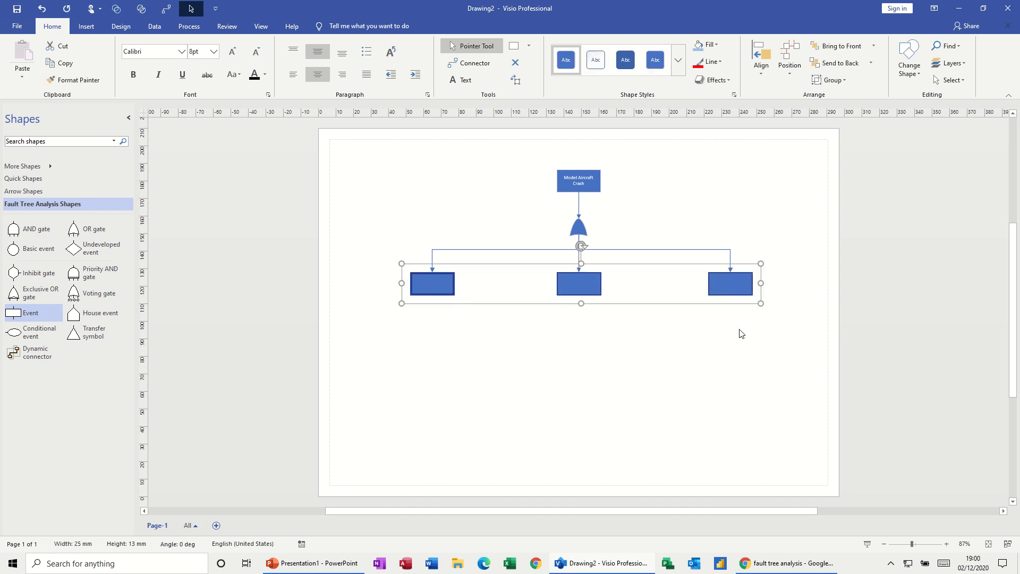
key(Up)
key(Up)
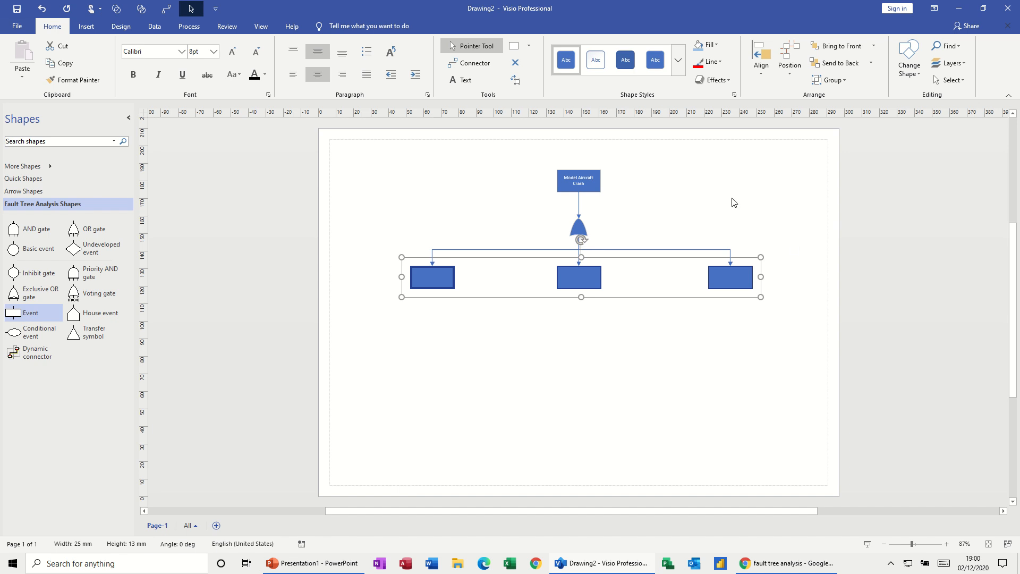
click(681, 237)
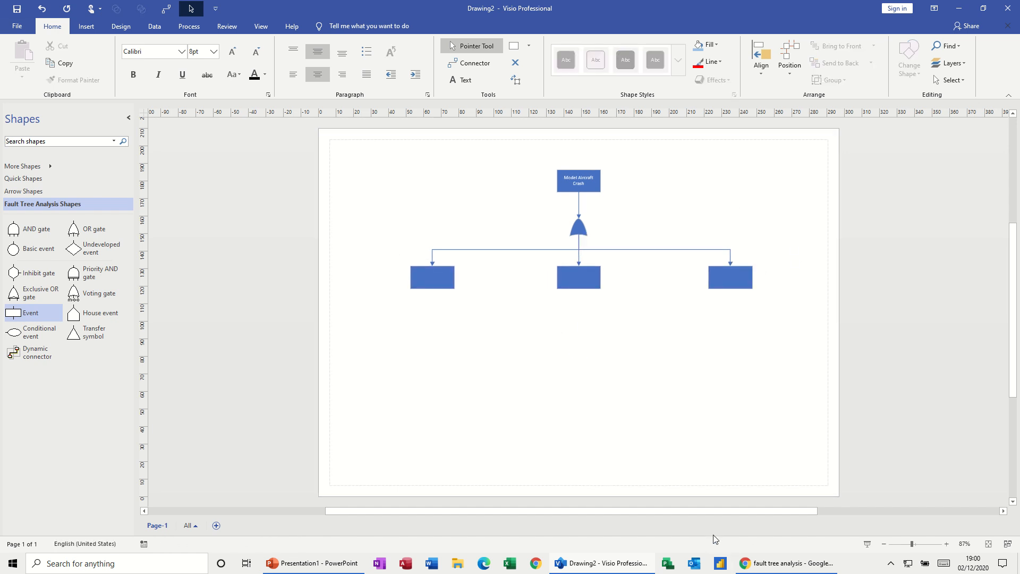
Step: Label the three lower events from left to right as Loss of Control, Loss of Comms and Hit Object
click(430, 278)
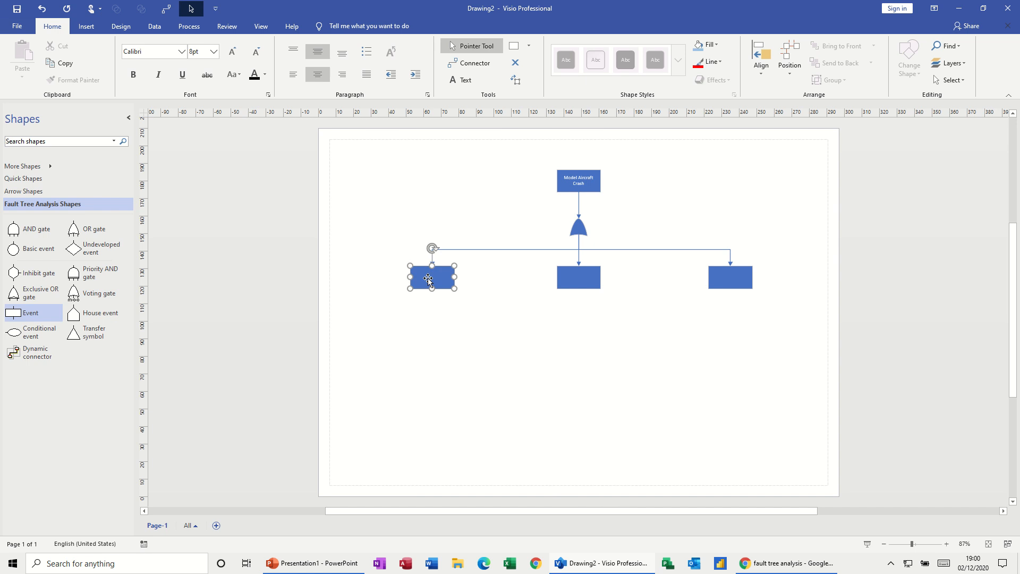
text(Loss of Control)
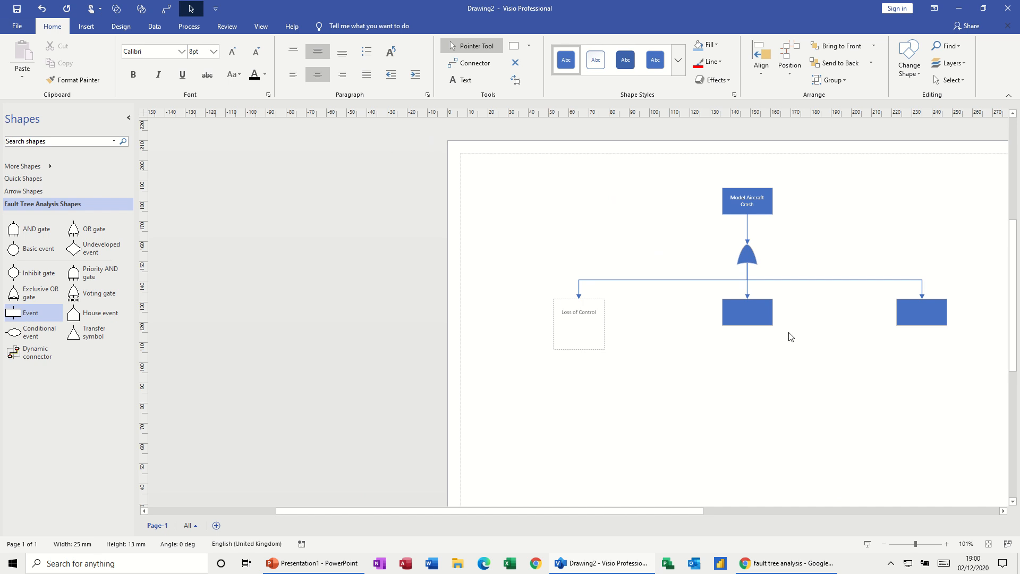
key(Escape)
click(755, 310)
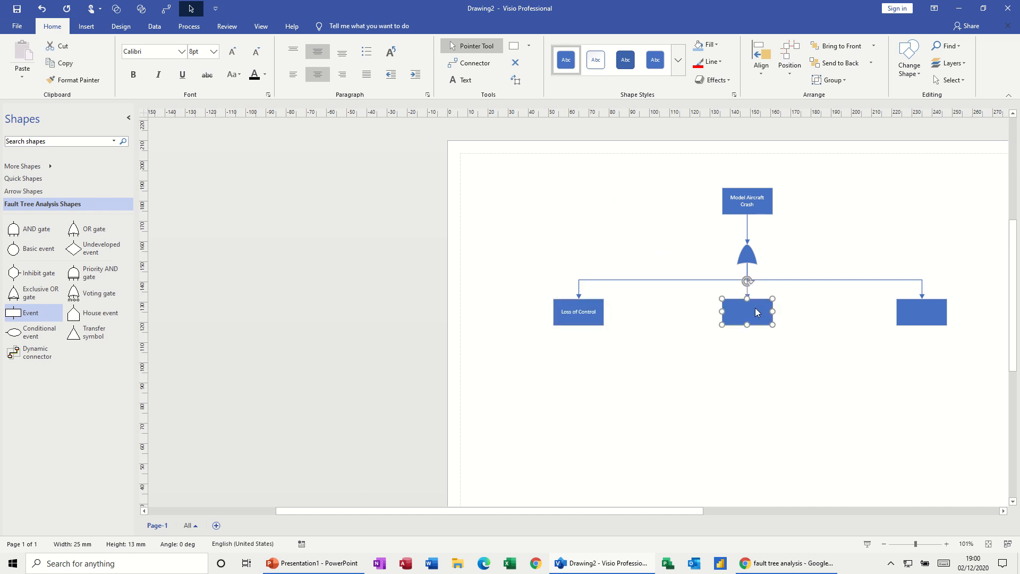
text(Lo)
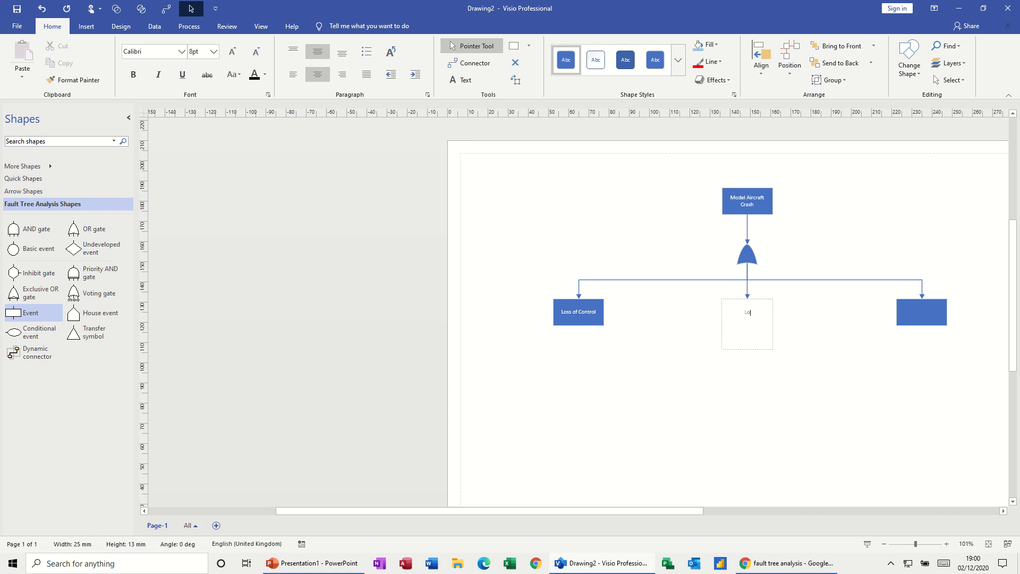
text(ss of Comms)
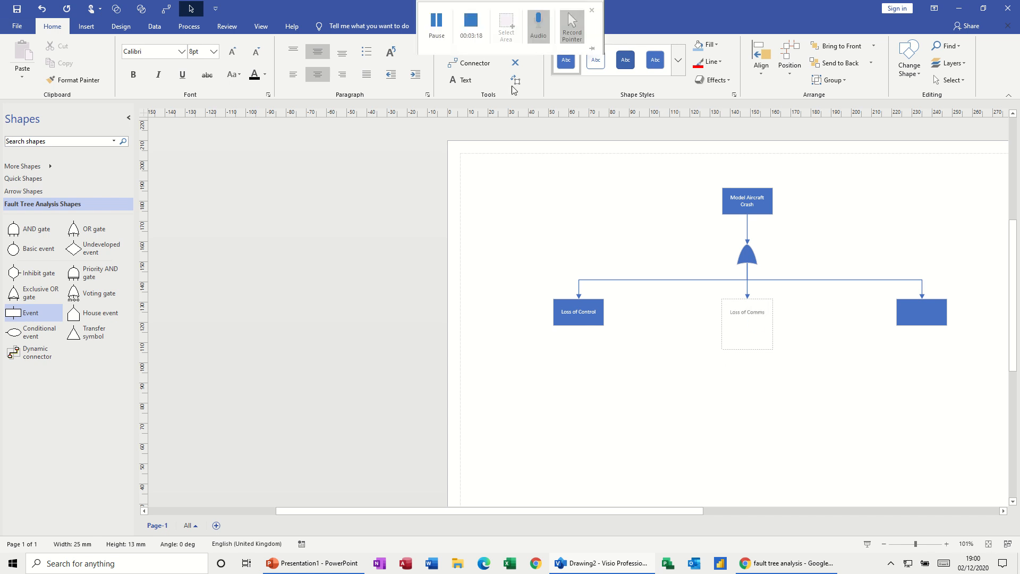
key(Escape)
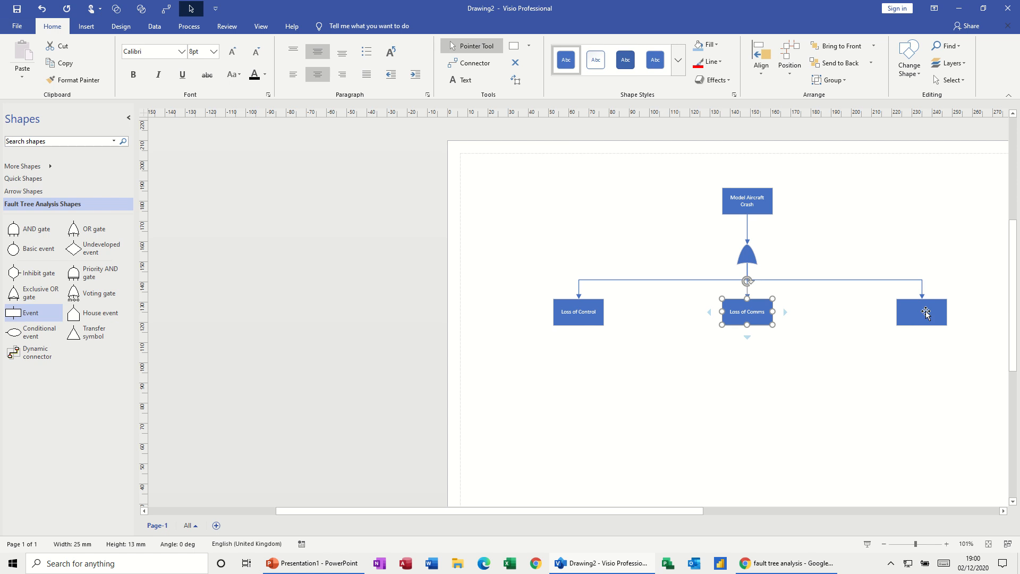
click(925, 315)
double_click(922, 316)
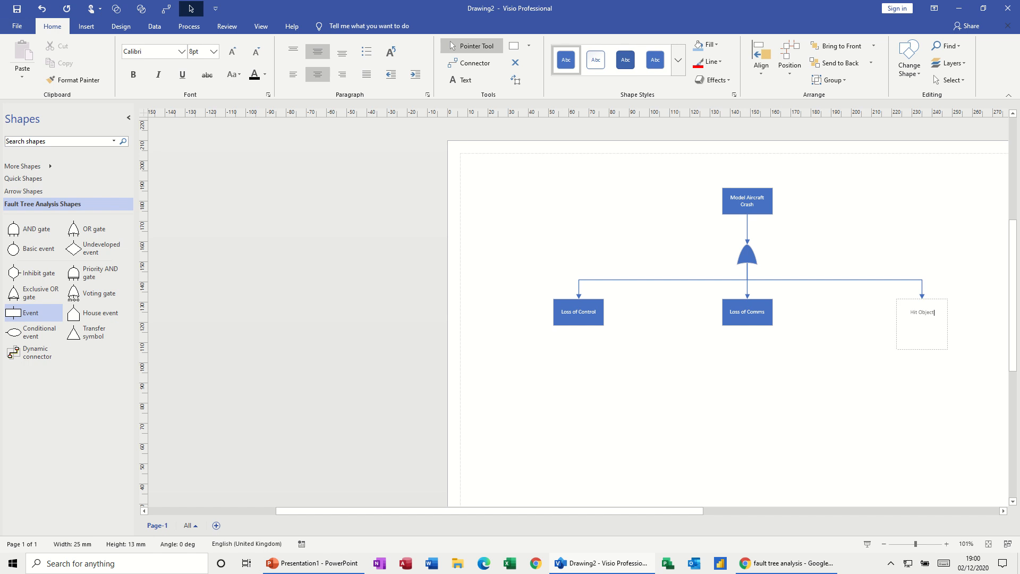
key(Escape)
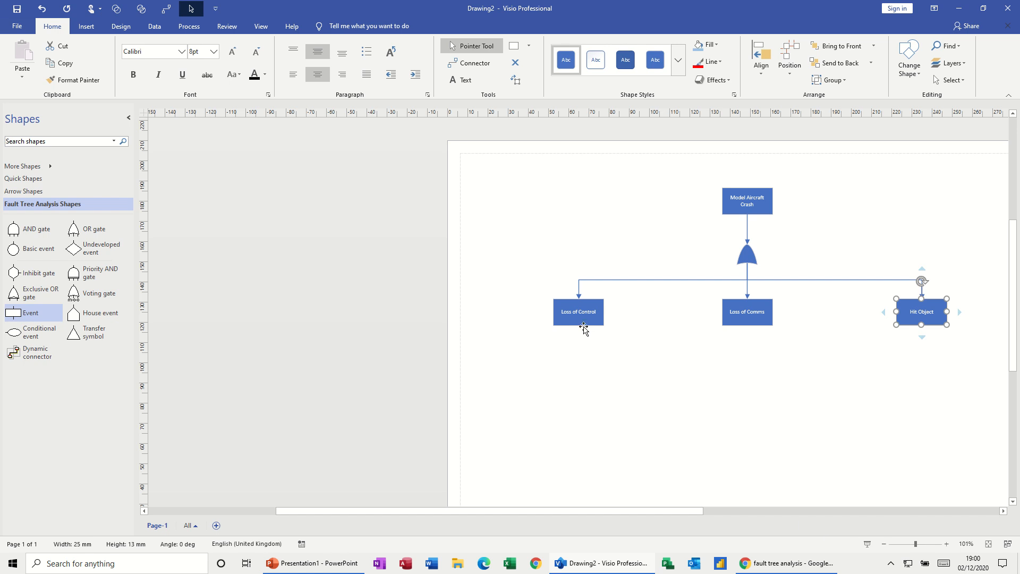
Step: Add a connected OR gate below the Loss of Control event and move it up close beneath the event
click(580, 310)
mouse_move(619, 325)
mouse_move(578, 337)
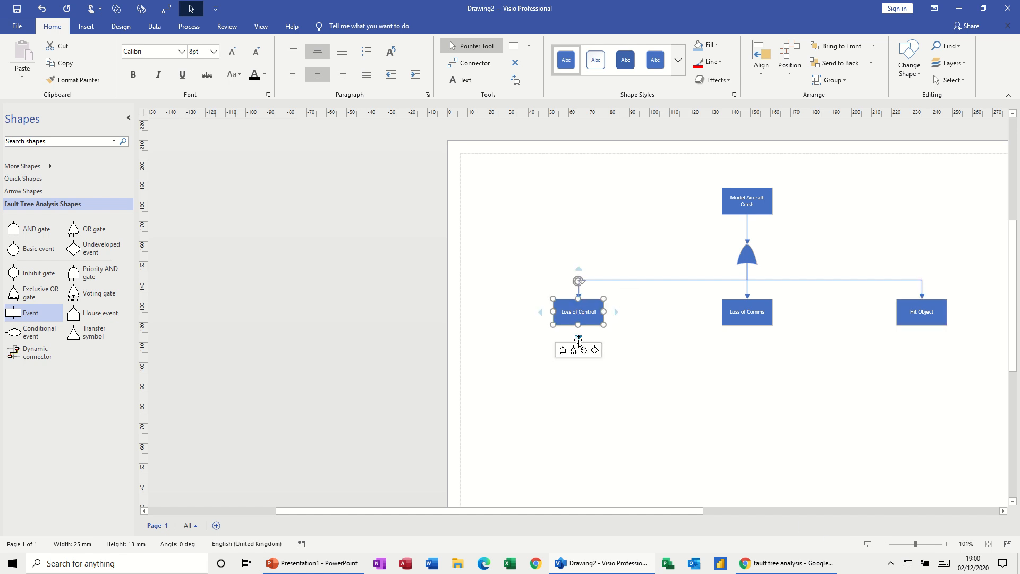
click(574, 350)
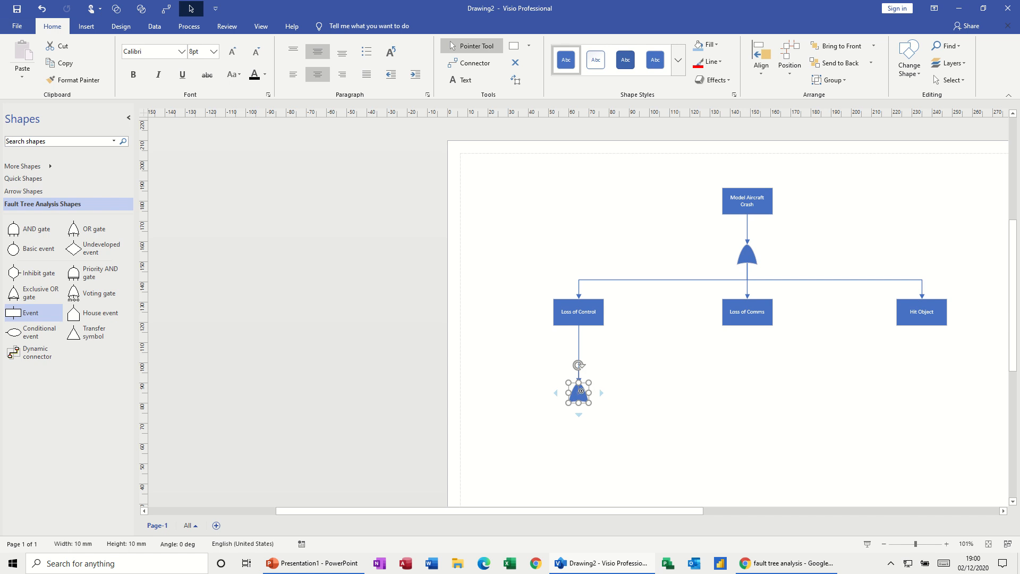
drag(581, 391, 585, 355)
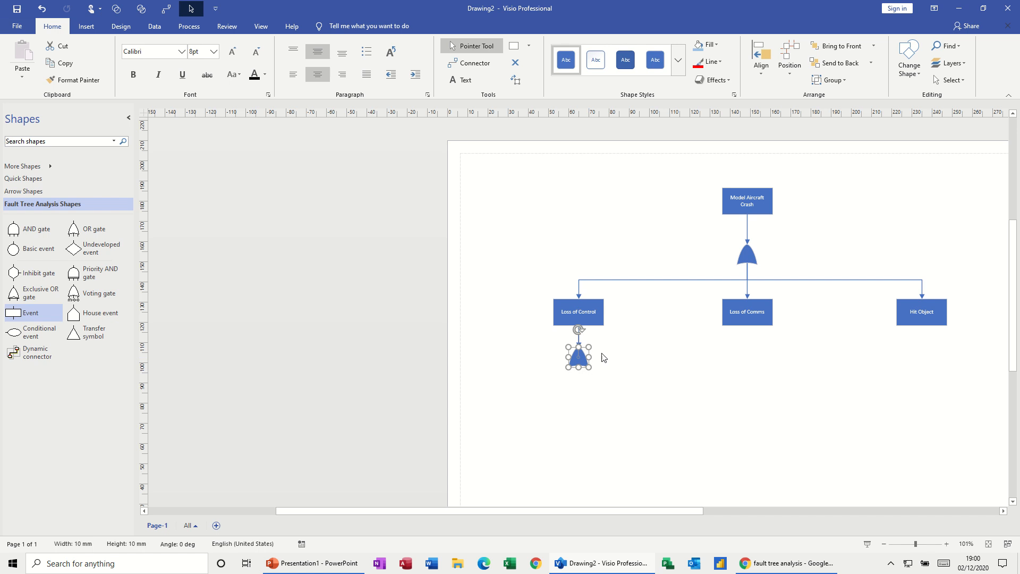
click(750, 321)
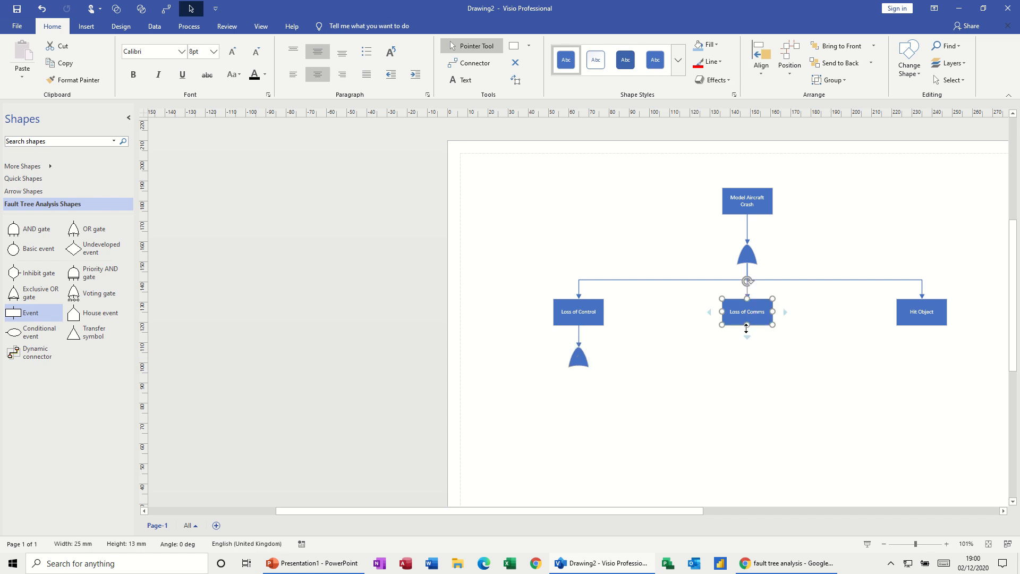
click(748, 337)
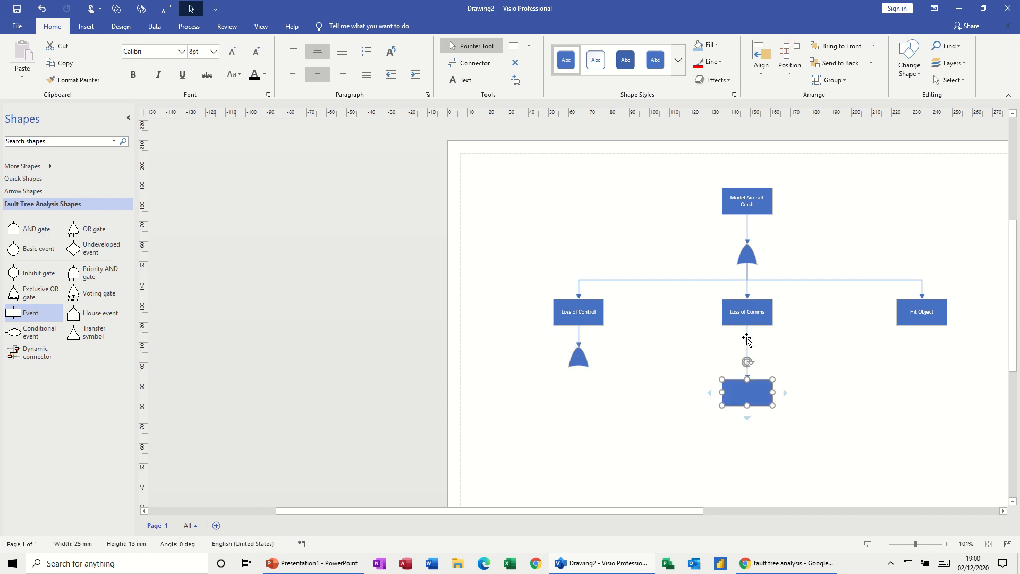
click(43, 14)
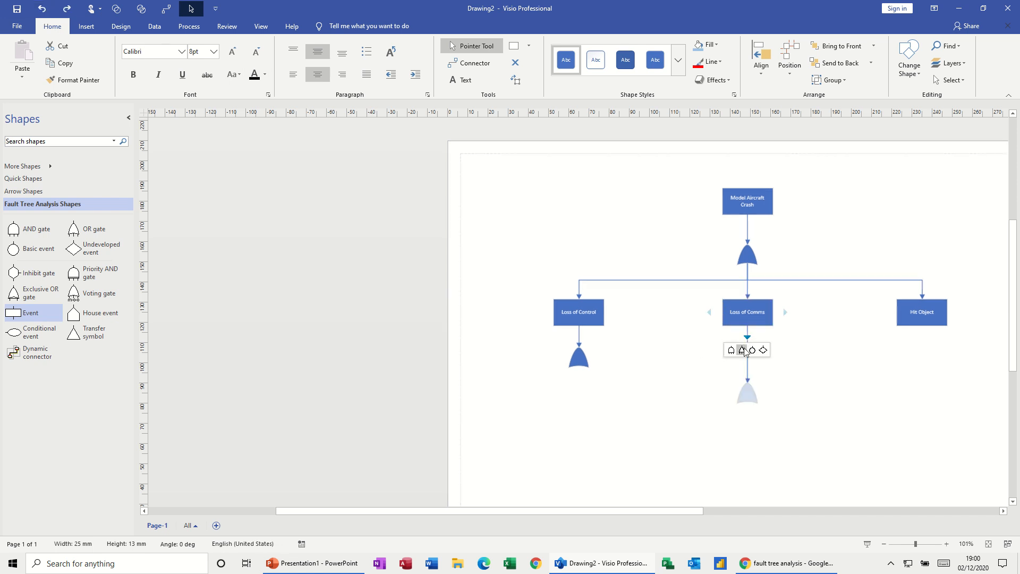
Step: Add a connected OR gate below the Loss of Comms event and move it closer to the event
click(744, 351)
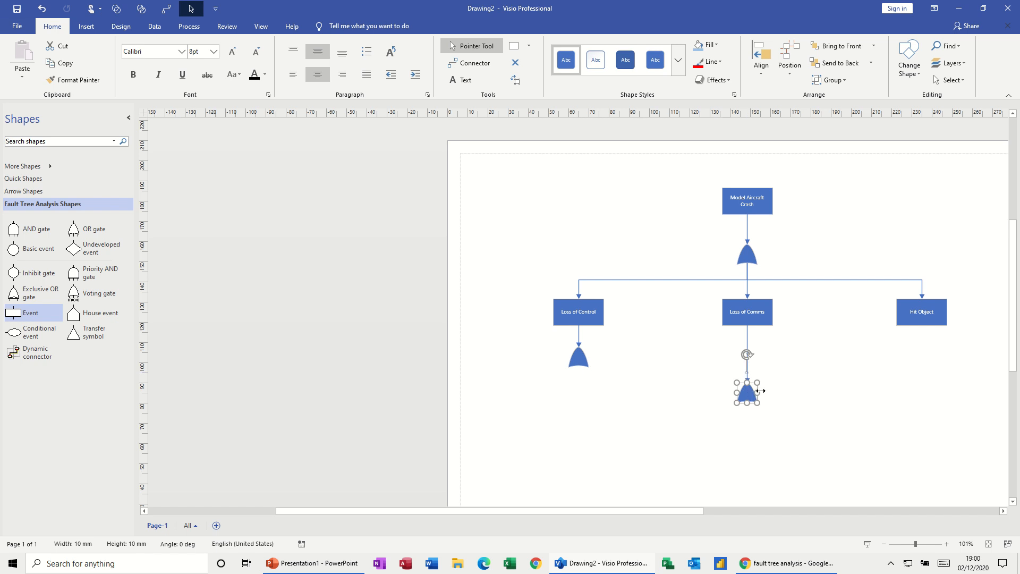
key(ctrl+z)
drag(755, 400, 754, 376)
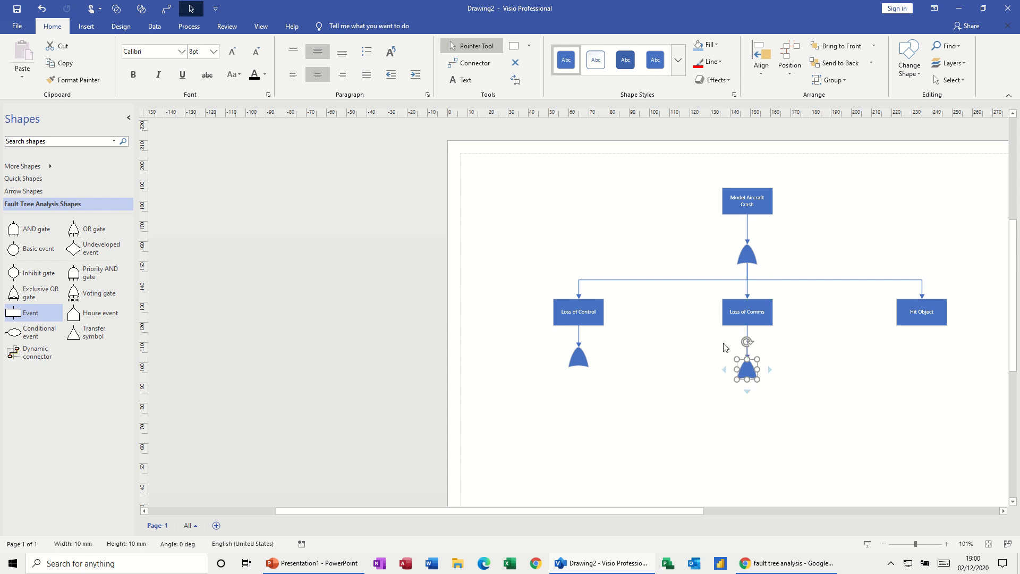
Step: Display the grid and move the Loss of Comms gate level with the gate under Loss of Control
click(261, 26)
click(69, 75)
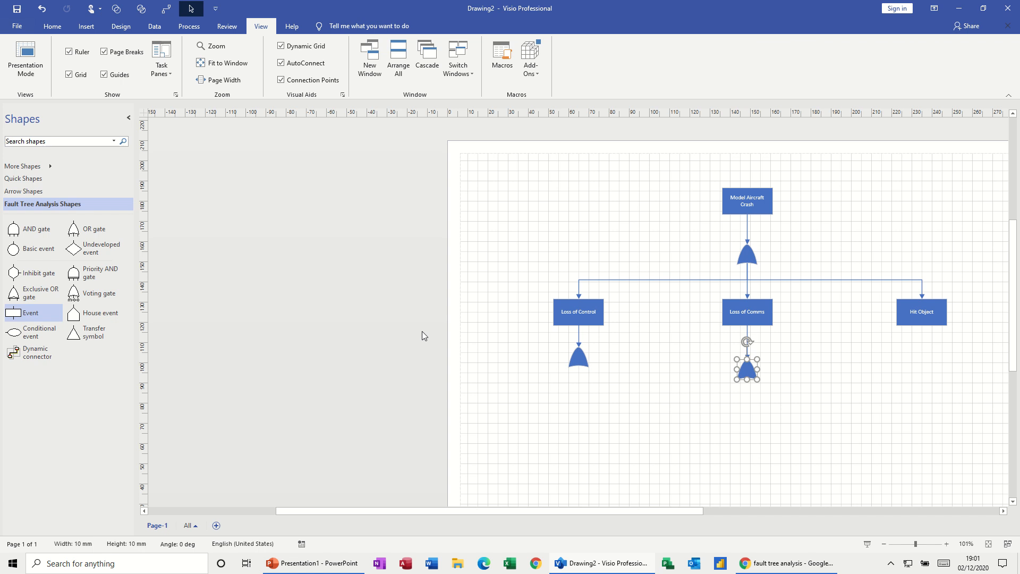
mouse_move(746, 371)
drag(746, 371, 752, 358)
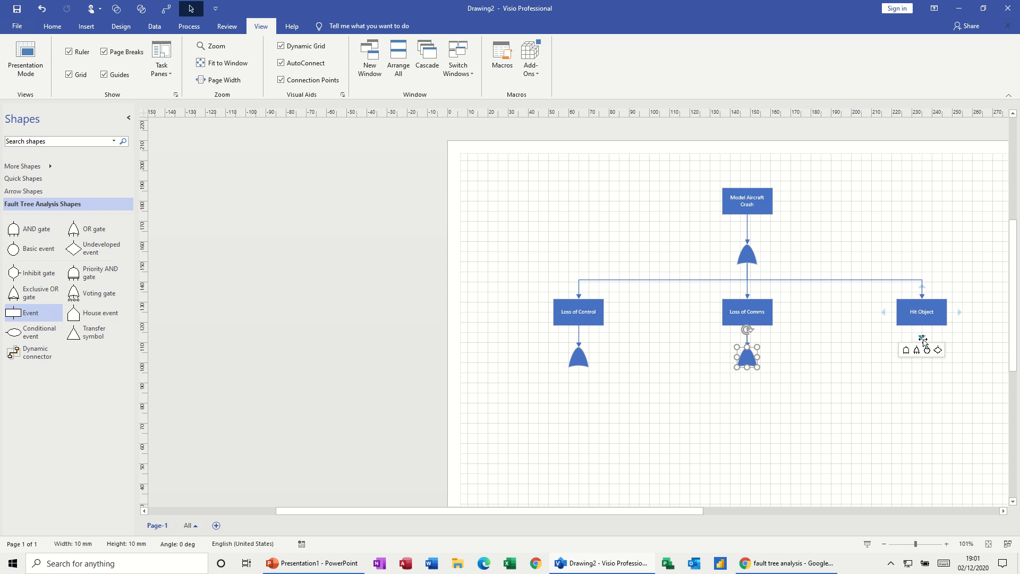
Step: Add a connected OR gate below the Hit Object event and move it level with the other two lower gates
click(917, 349)
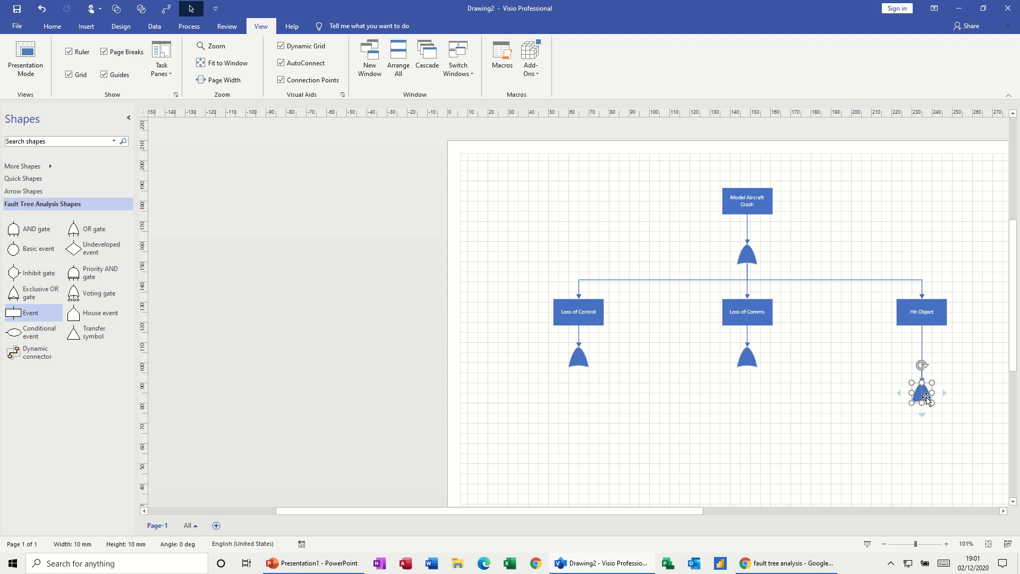
drag(926, 398, 927, 360)
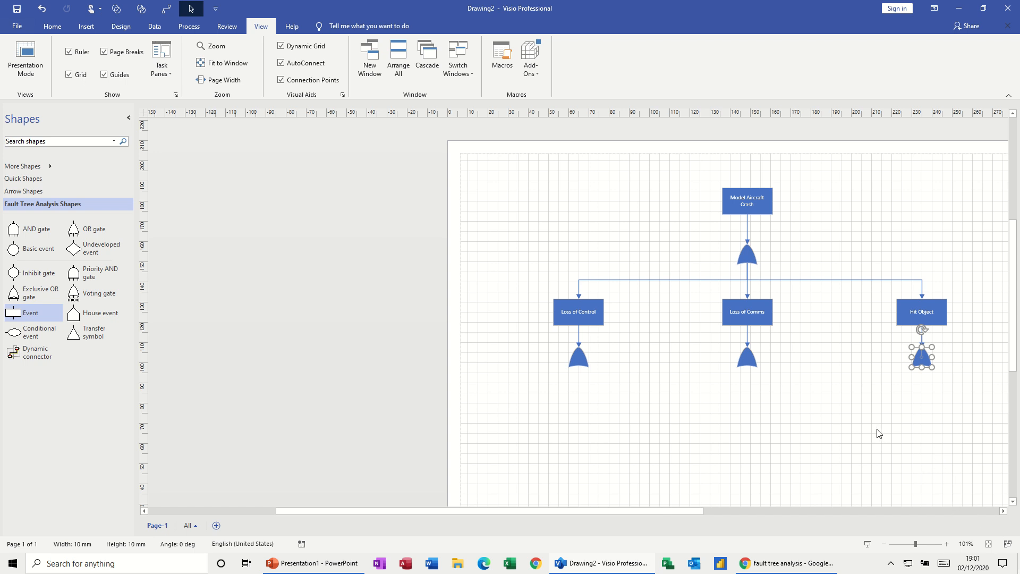
Step: With the Connector tool active, add two connected Event shapes below the Loss of Control gate, one on each side
click(580, 365)
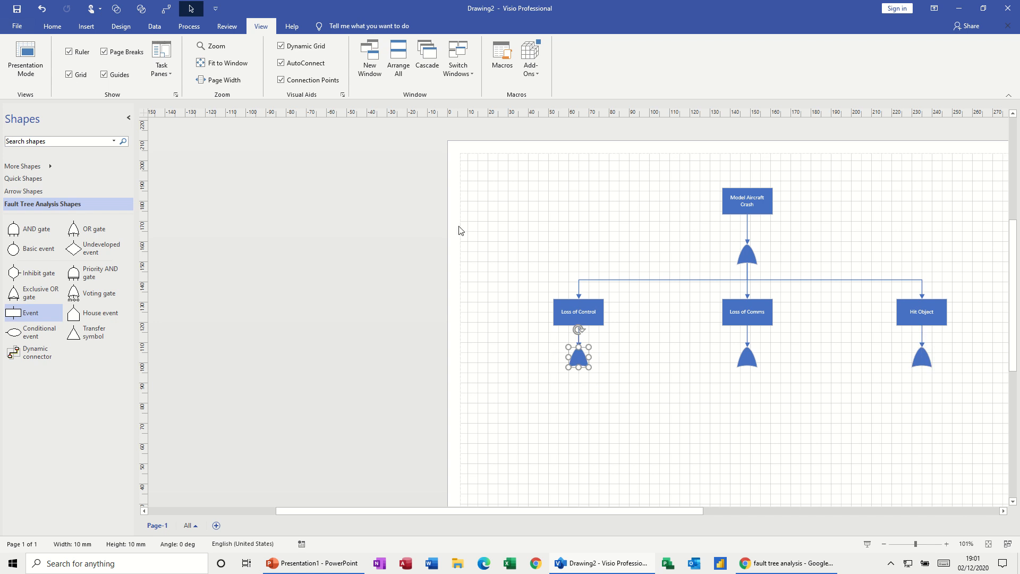
click(52, 29)
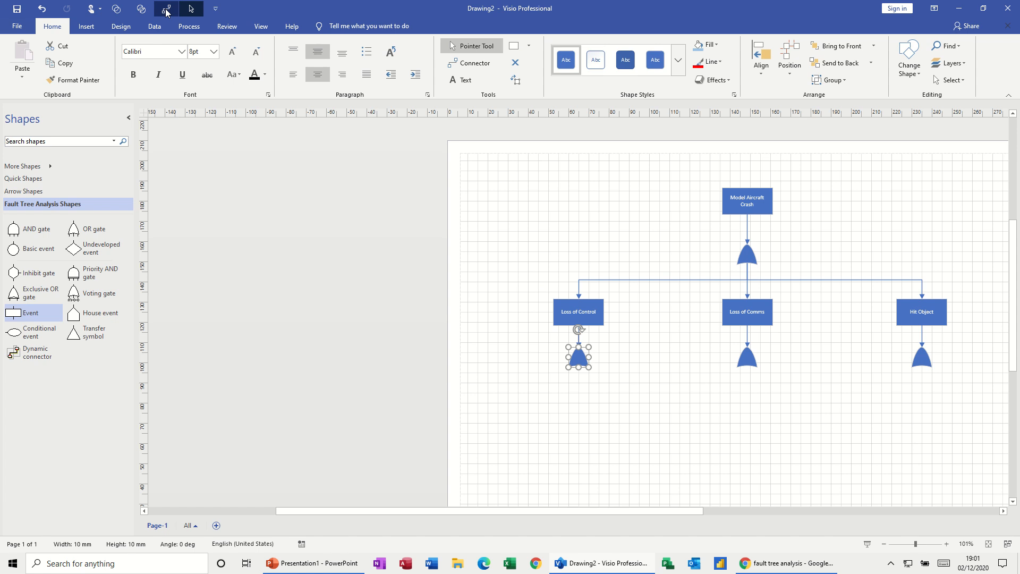
click(166, 11)
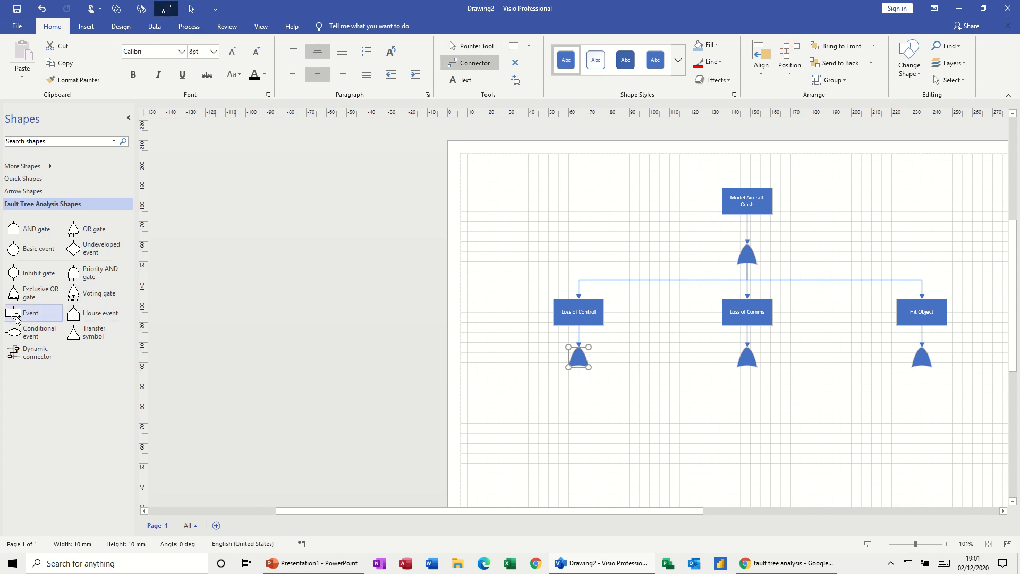
drag(16, 320, 528, 393)
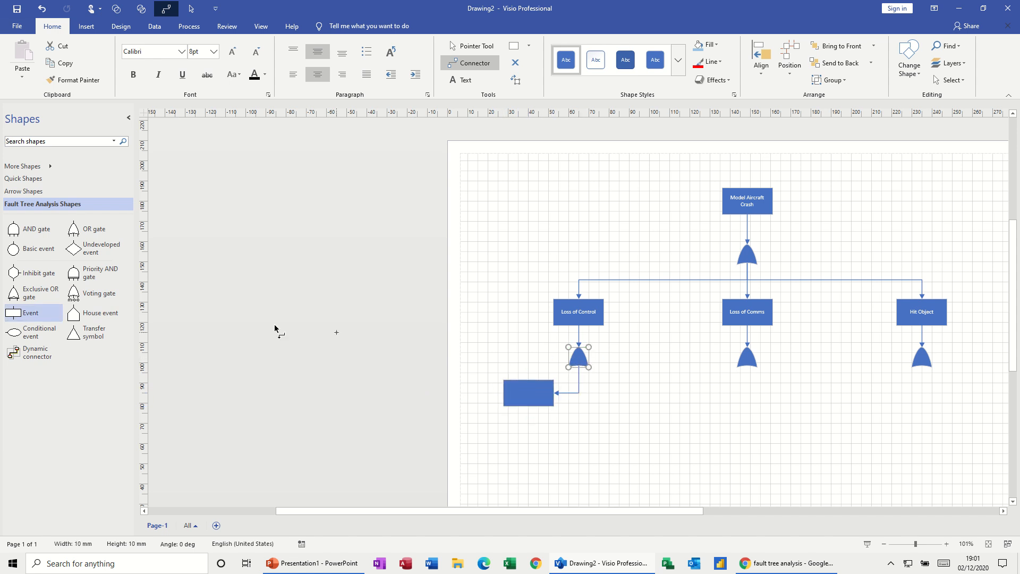
drag(28, 318, 615, 391)
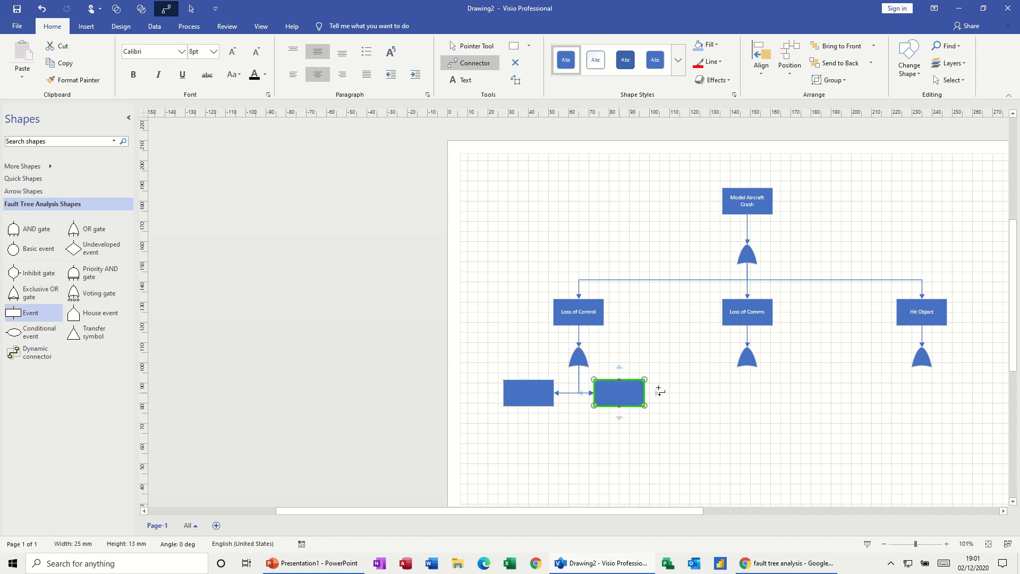
Step: Add two Event shapes side by side below the Loss of Comms gate, both automatically connected to that gate
click(753, 357)
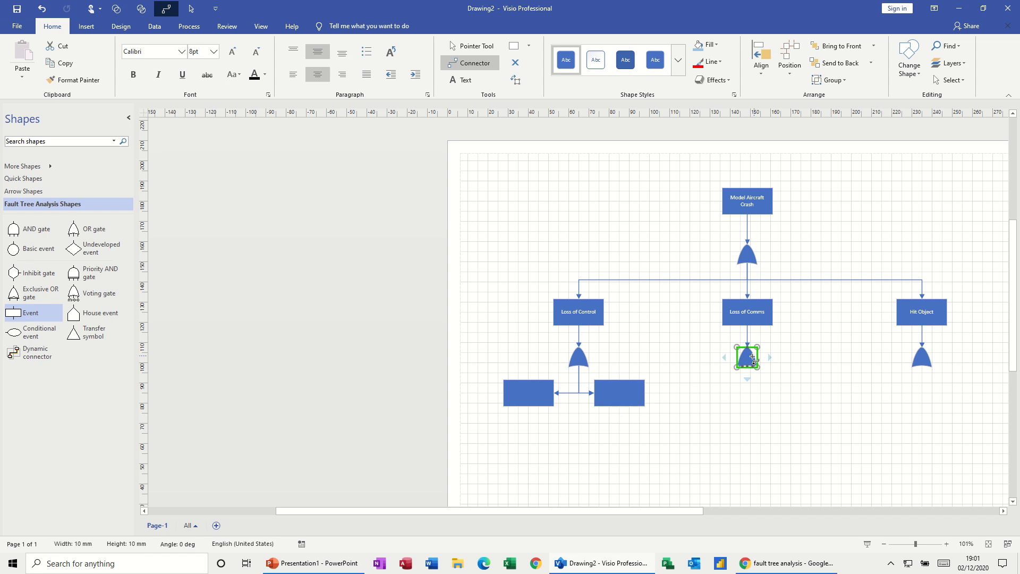
drag(21, 313, 720, 399)
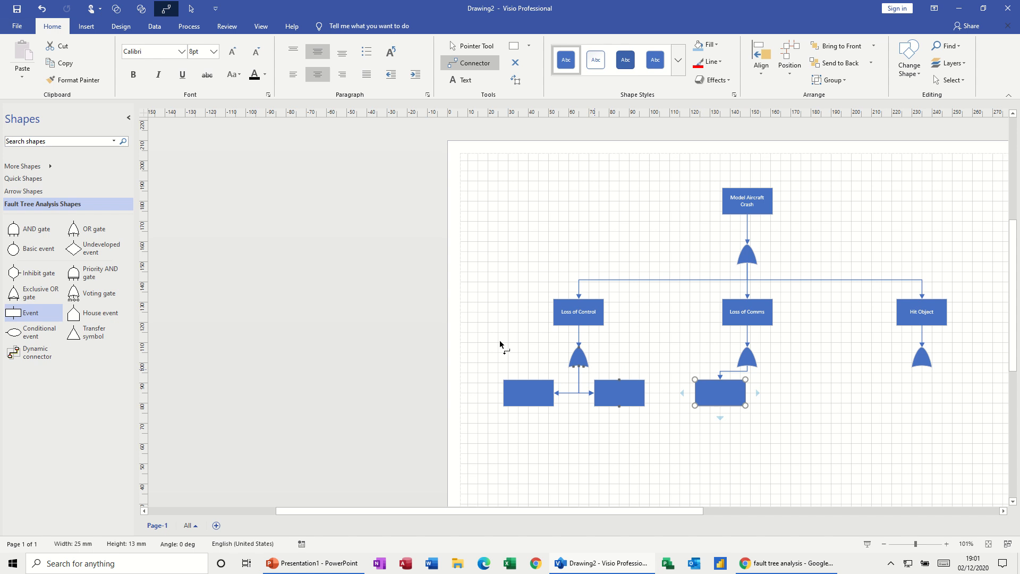
drag(39, 314, 2, 316)
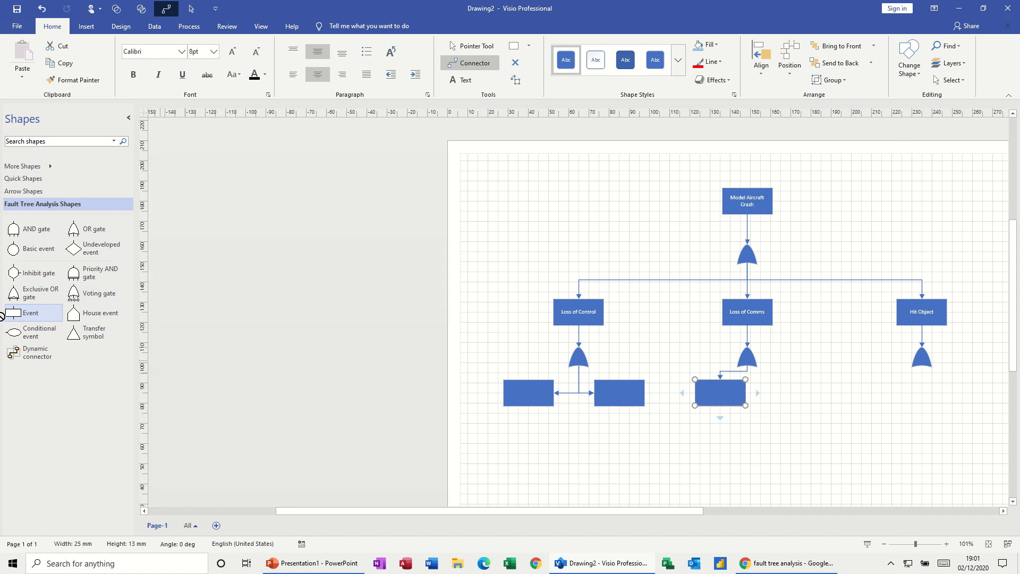
click(745, 360)
drag(37, 315, 792, 399)
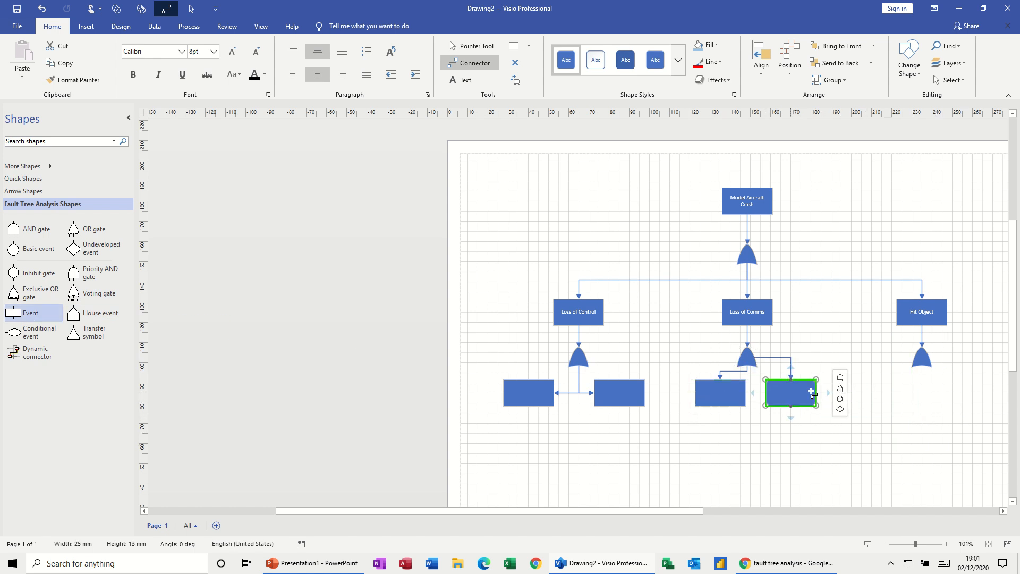
Step: Add two Event shapes below the Hit Object gate, one on each side, both automatically connected to that gate
click(922, 357)
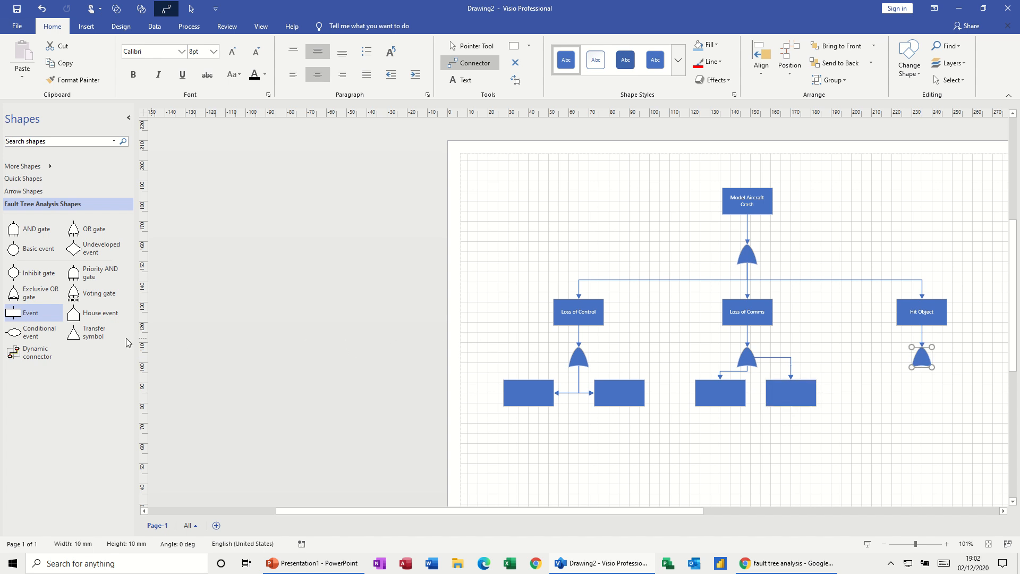
drag(43, 321, 878, 391)
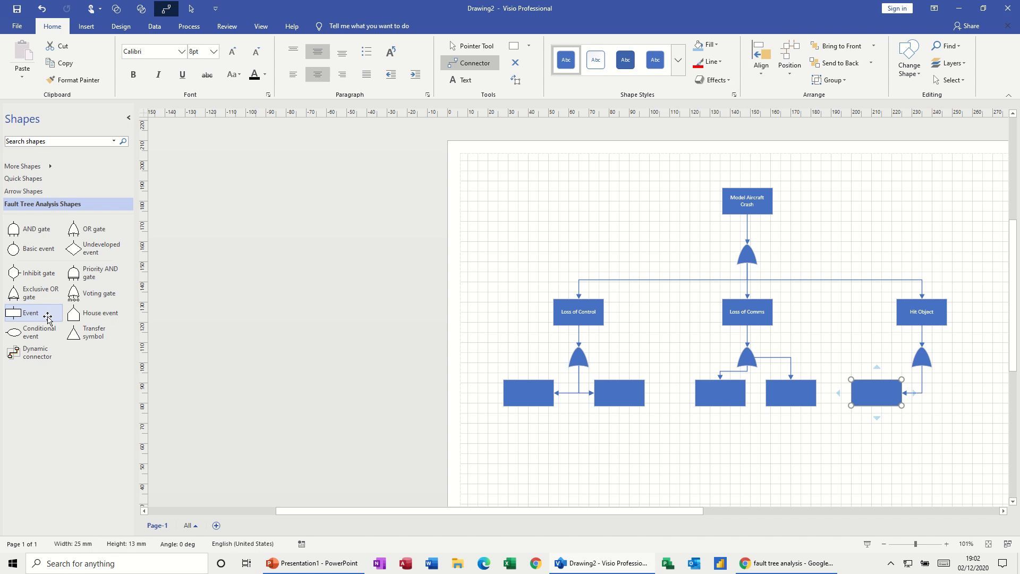
click(922, 357)
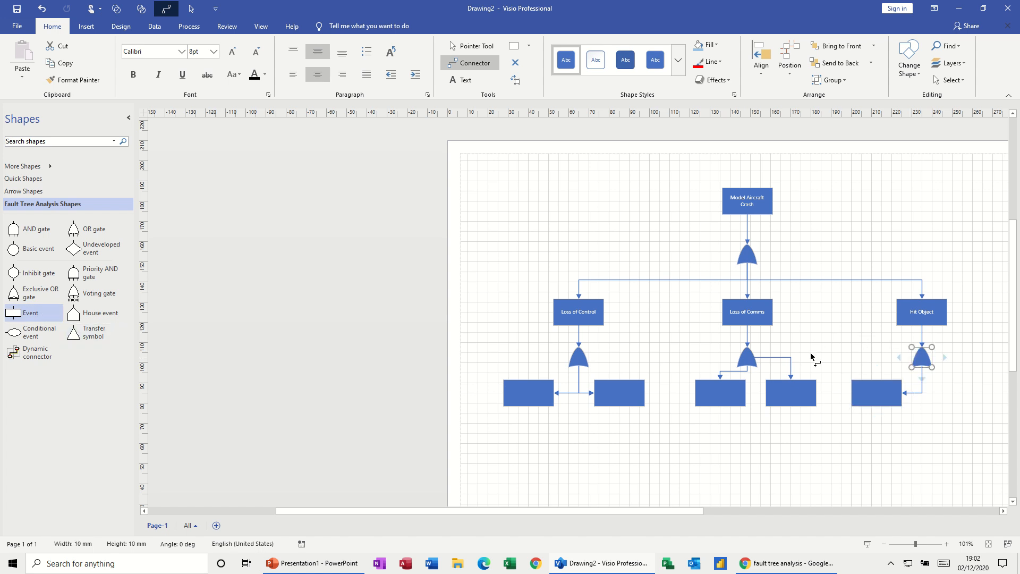
drag(25, 314, 963, 396)
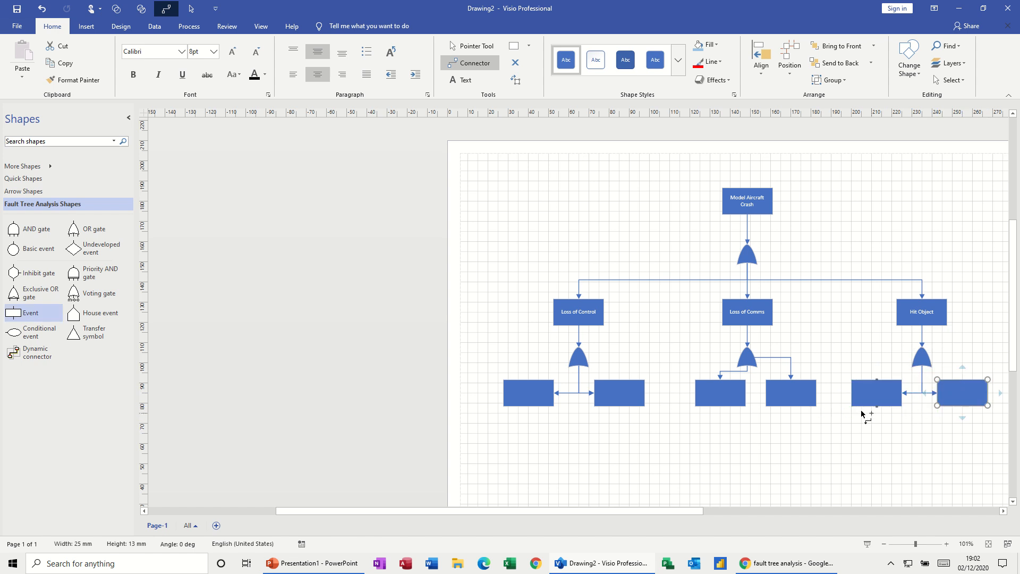
Step: Reroute the connector to the right event under Loss of Comms so it starts from the base of the gate
click(471, 46)
click(789, 375)
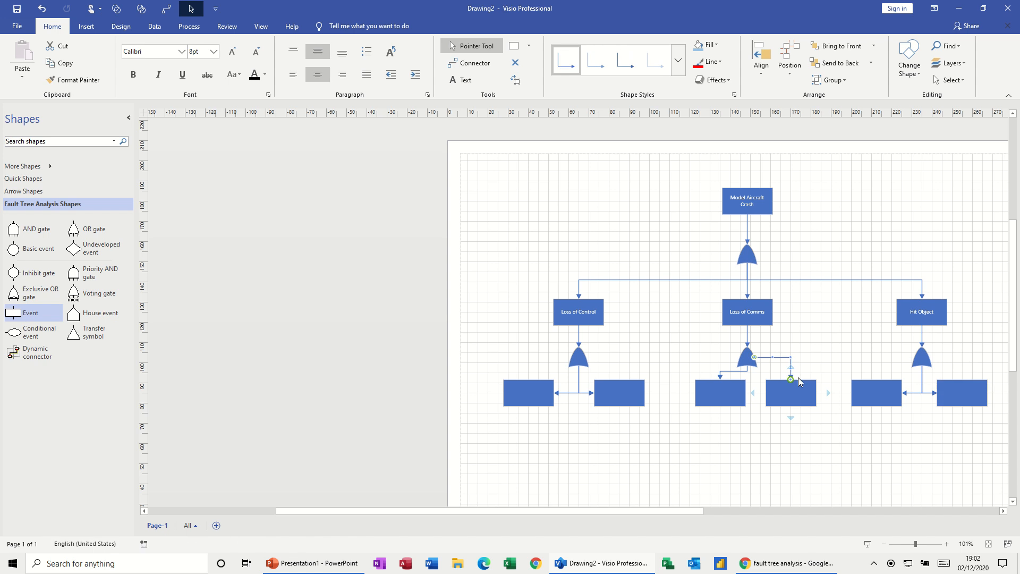
drag(791, 379, 747, 365)
click(826, 342)
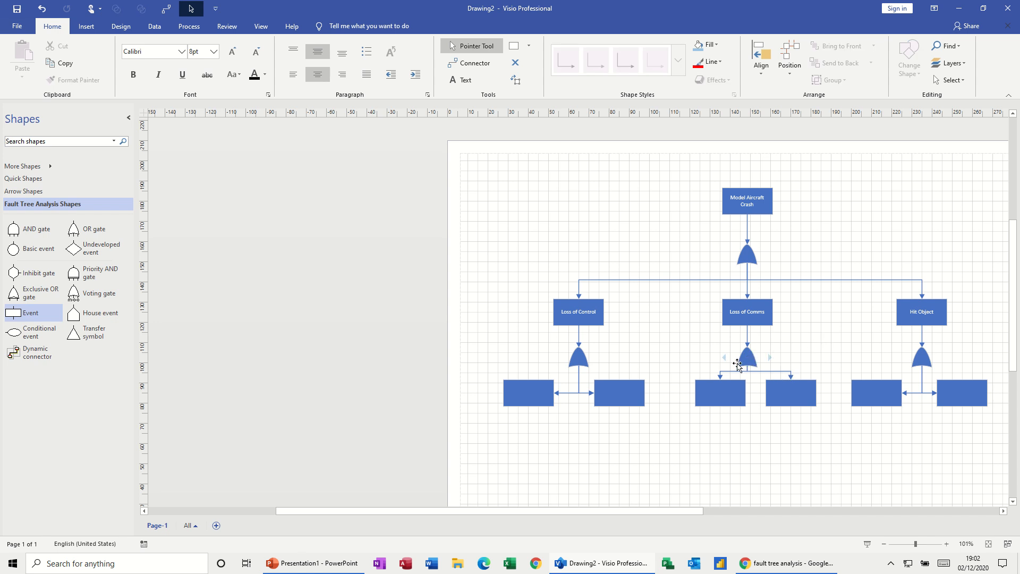
Step: Shift both events below the Loss of Comms gate slightly left and delete the stray connector between them
drag(716, 389, 700, 389)
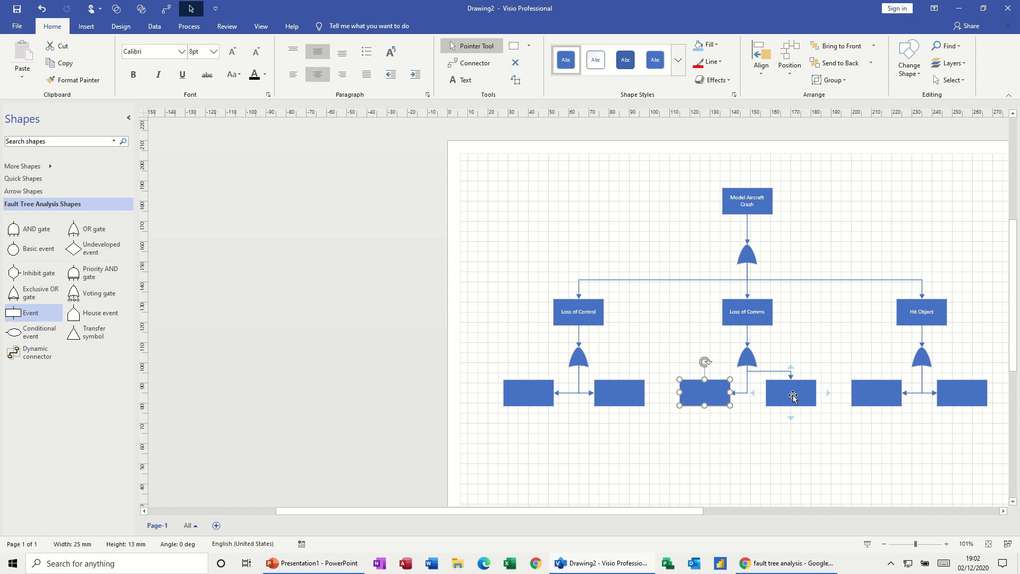
drag(790, 393, 785, 395)
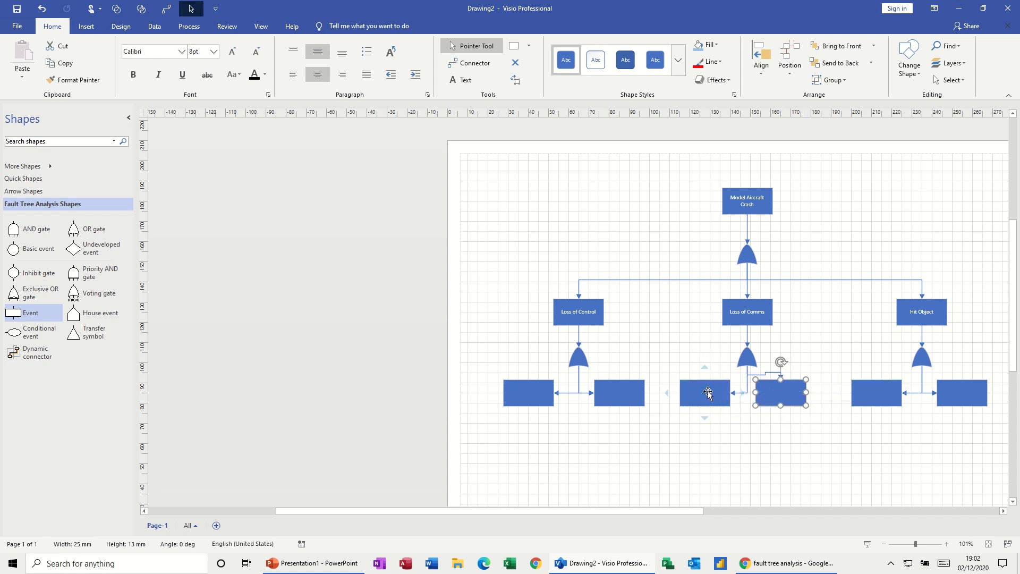
click(724, 394)
key(ctrl+z)
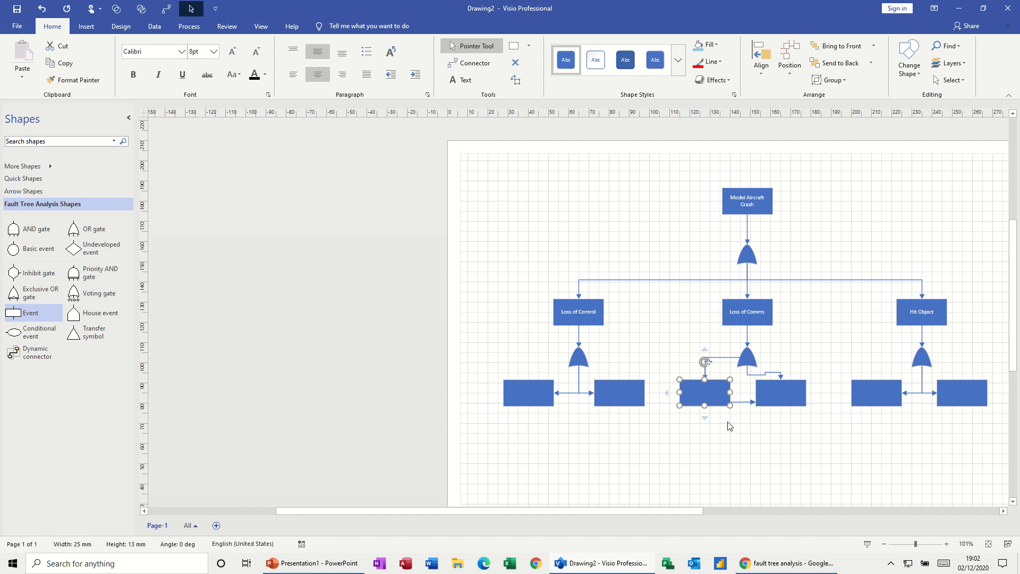
click(744, 403)
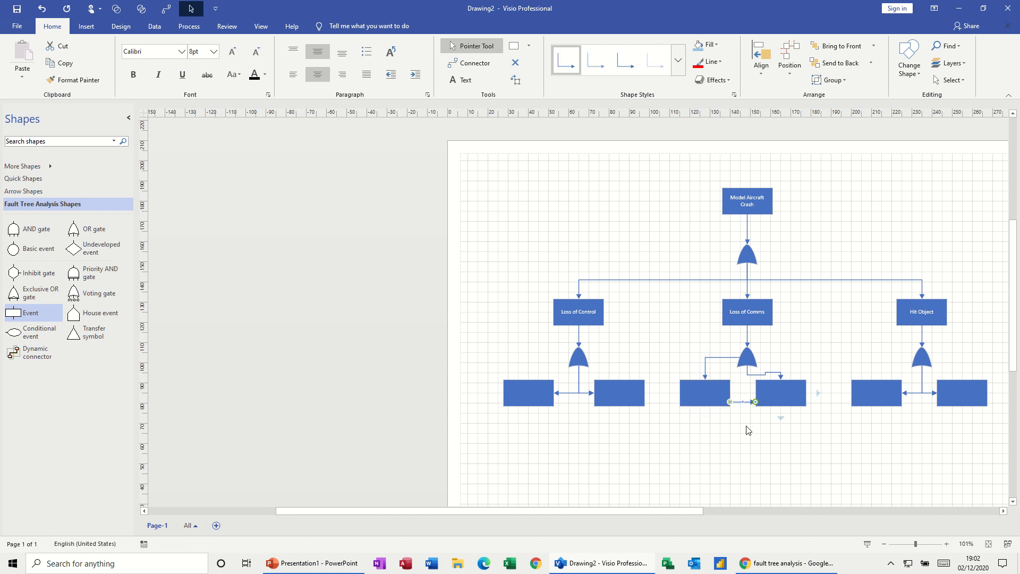
key(Delete)
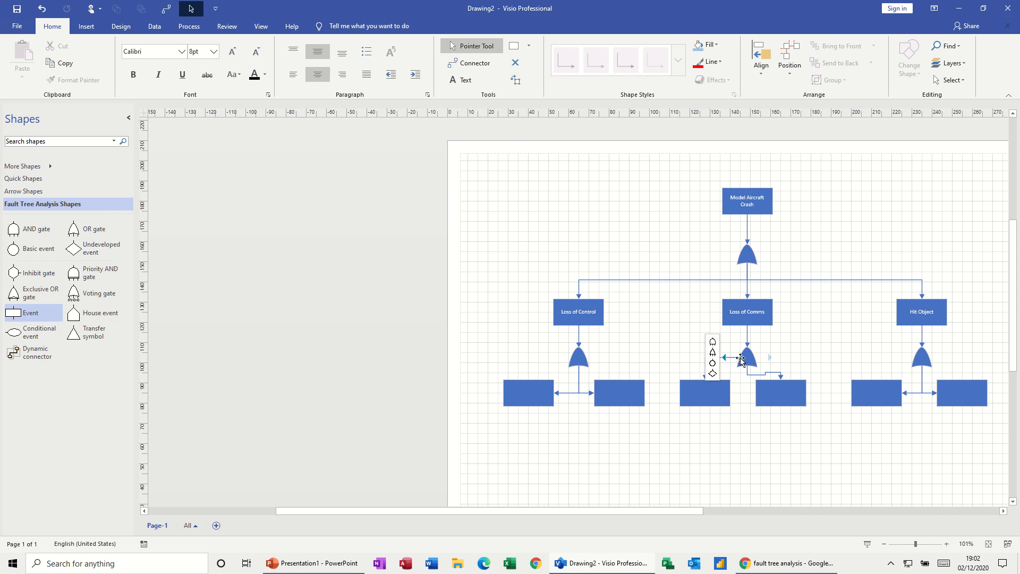
Step: Reroute the left Loss of Comms event's connector to start from the gate's base, and delete the right event's connector
click(741, 358)
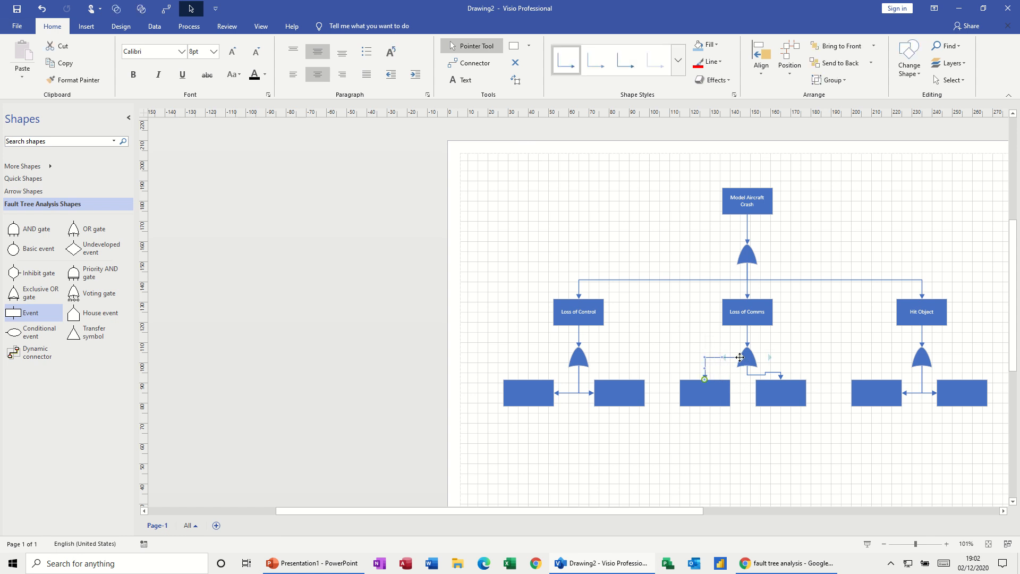
drag(739, 358, 748, 366)
click(750, 372)
drag(756, 373, 757, 392)
key(Delete)
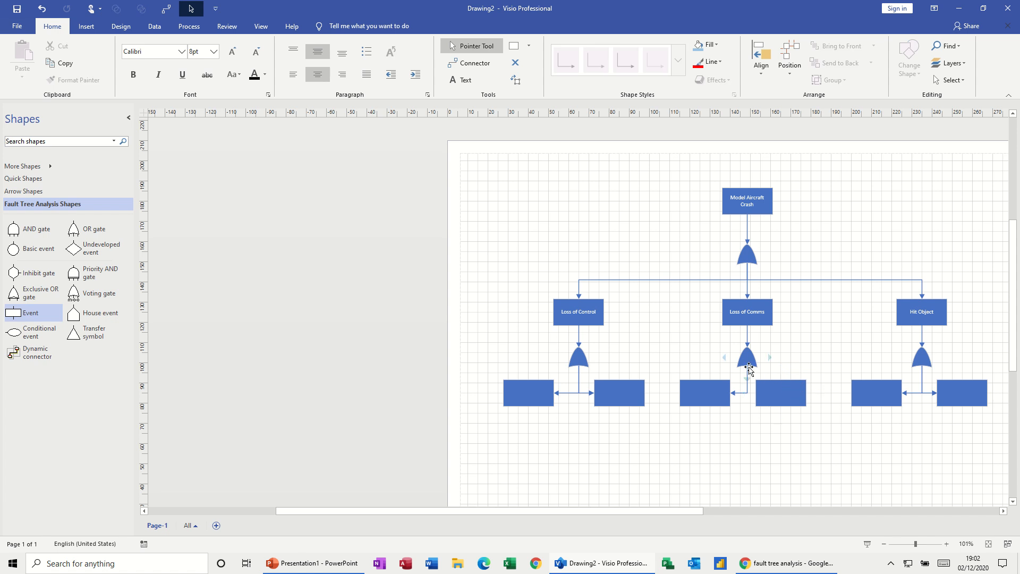
Step: Draw a new connector from the base of the Loss of Comms gate to the near side of the right event
mouse_move(742, 393)
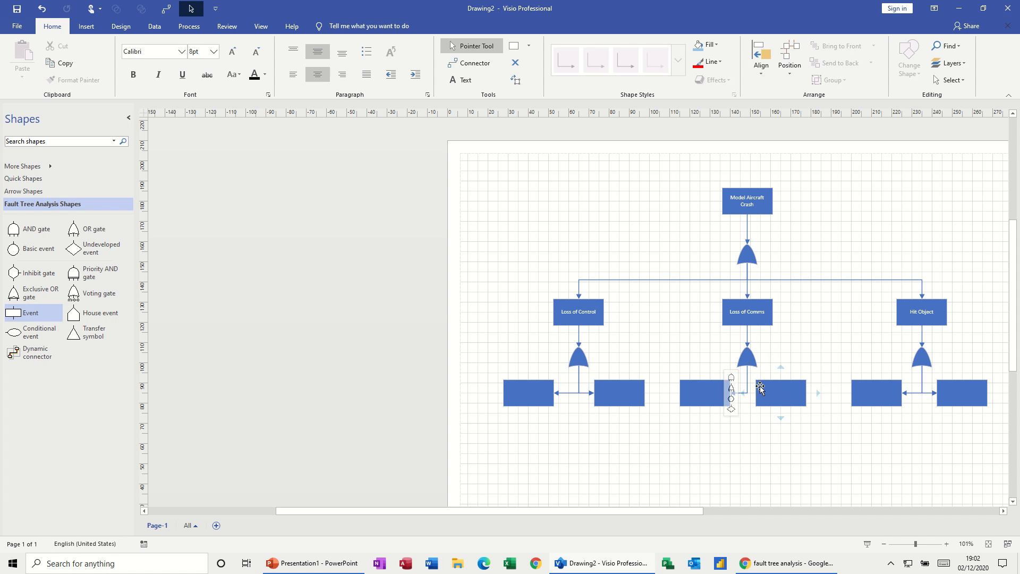
click(470, 62)
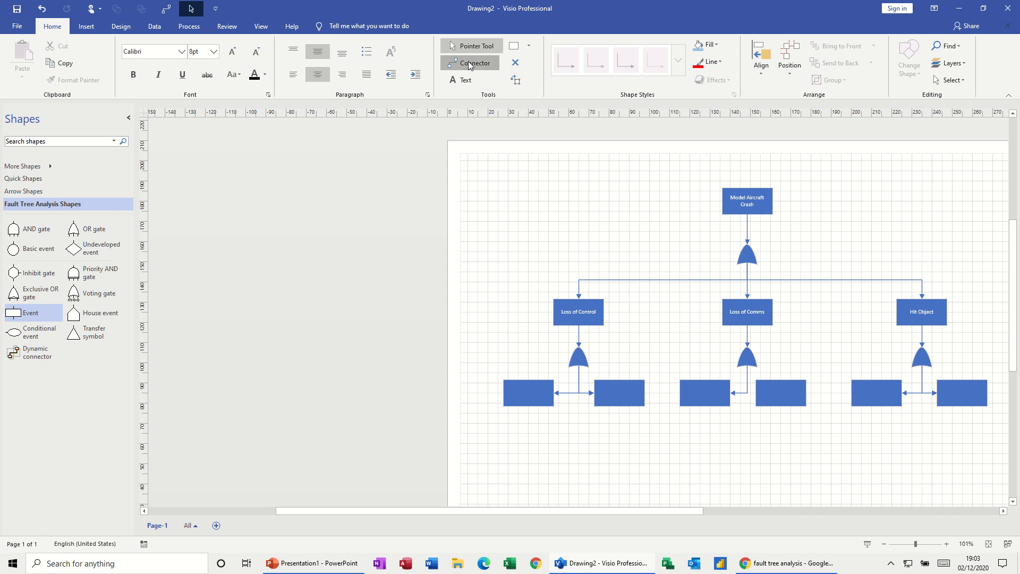
drag(748, 367, 756, 393)
click(472, 46)
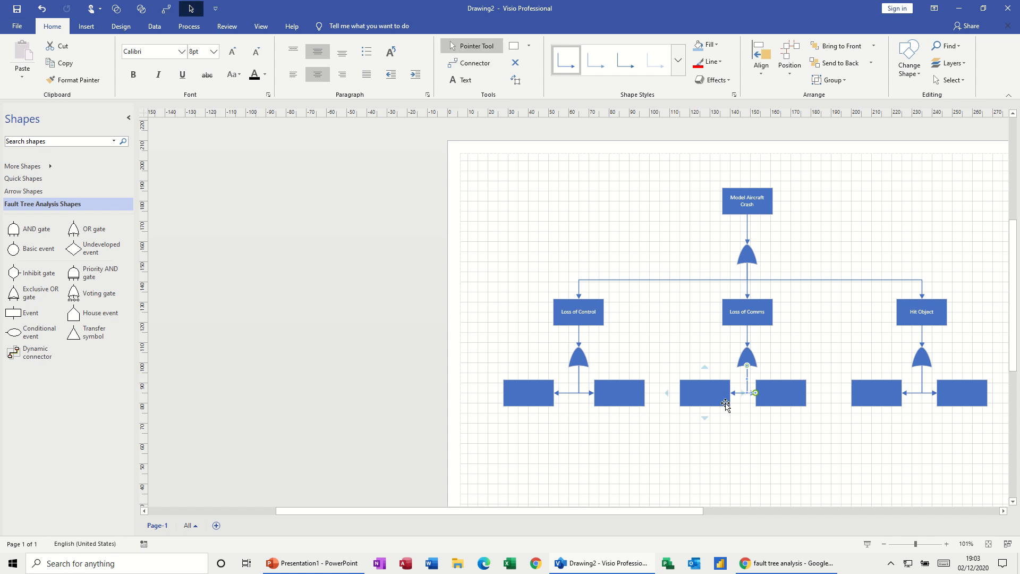
click(774, 435)
Step: Nudge the right event under Loss of Comms slightly to the right, away from the gate's centreline
click(787, 394)
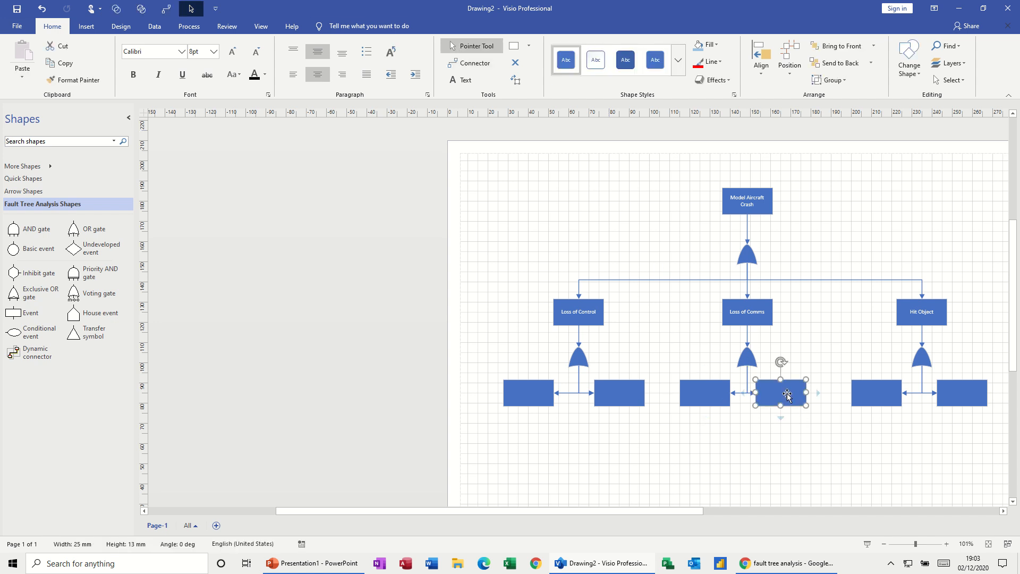
key(Right)
click(776, 432)
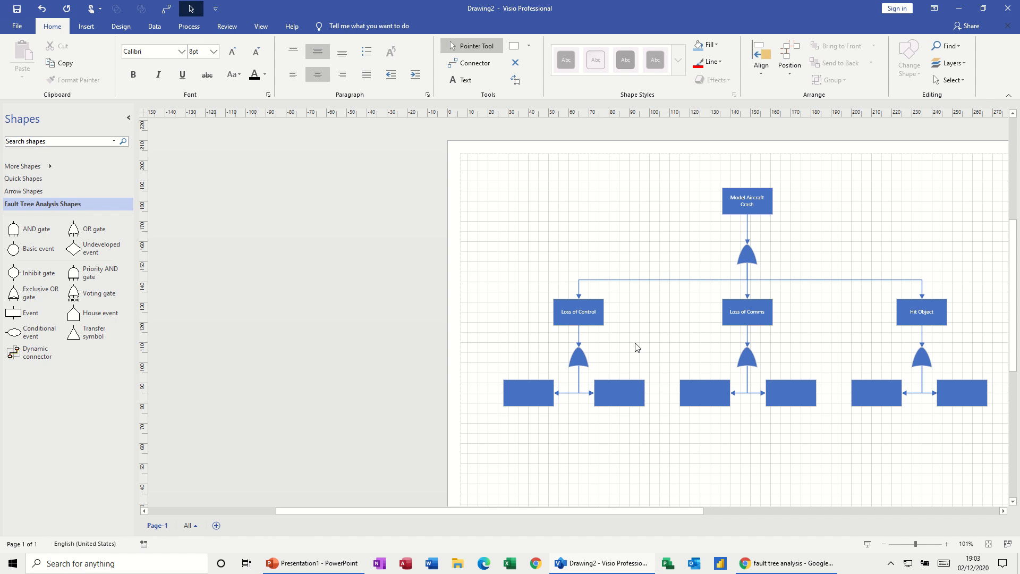
Step: Label the two events under Loss of Control "Power Loss" on the left and "Mech Failure" on the right
click(522, 392)
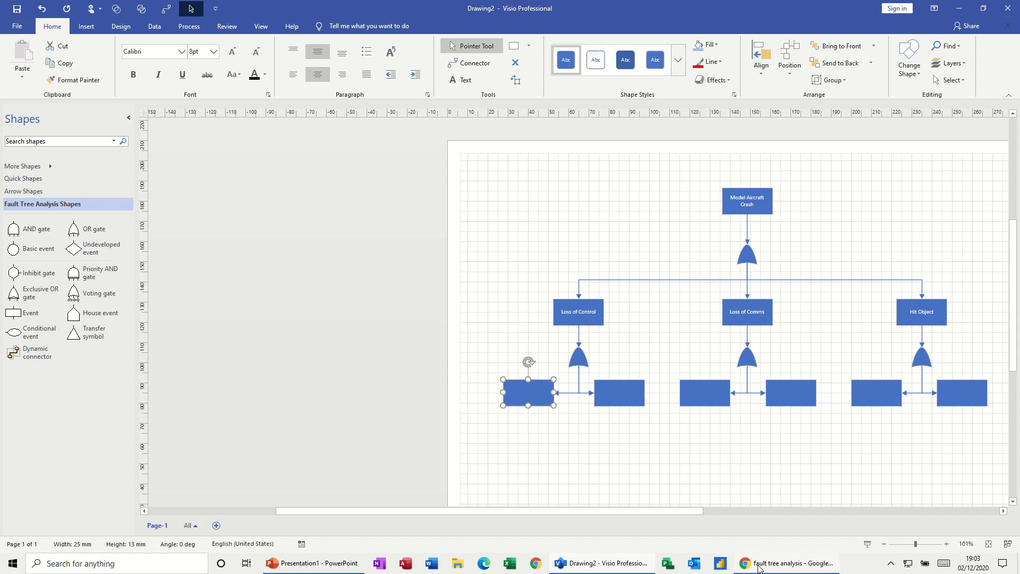
mouse_move(745, 558)
text(Power Loss)
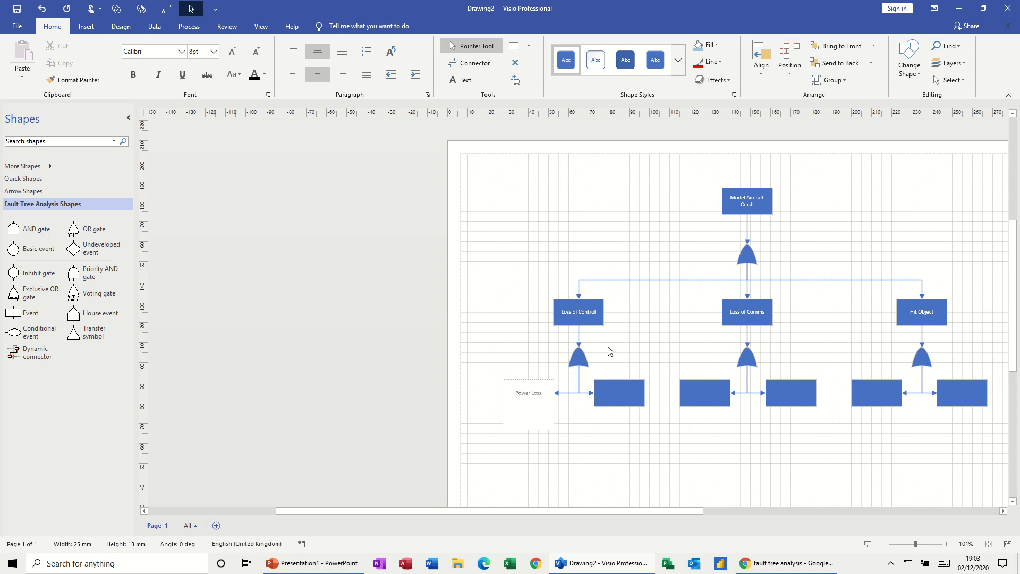
key(Escape)
double_click(625, 396)
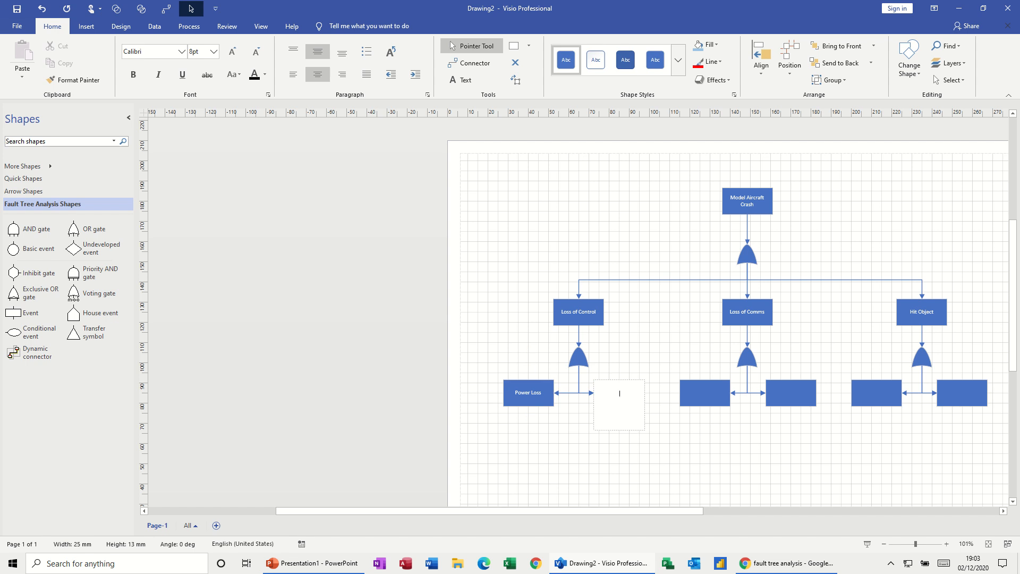
text(Mech Failure)
key(Escape)
Step: Label the two events under Loss of Comms "Freq Jammed" on the left and "Ae Broken" on the right
click(704, 392)
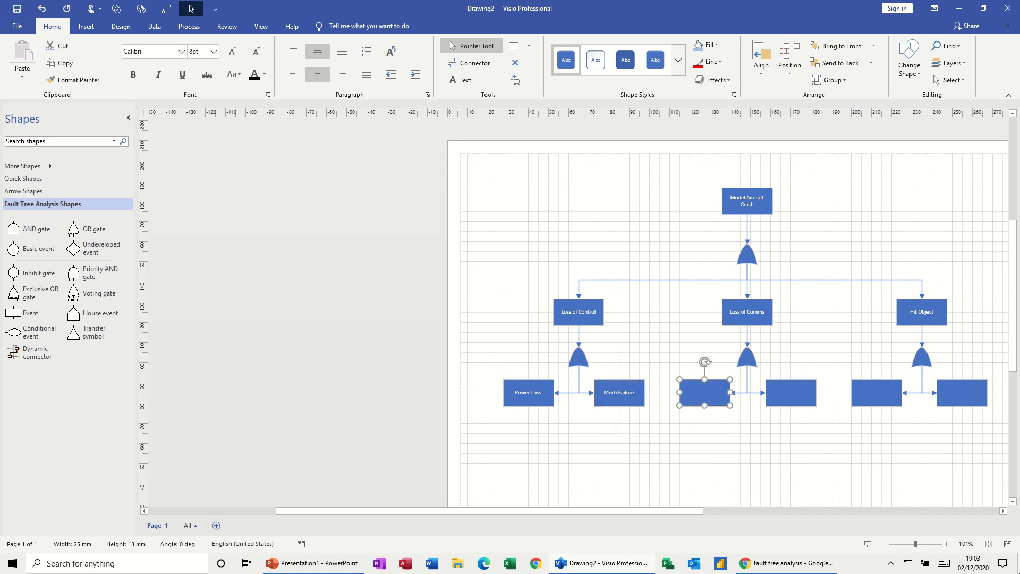
text(Freq Jamme)
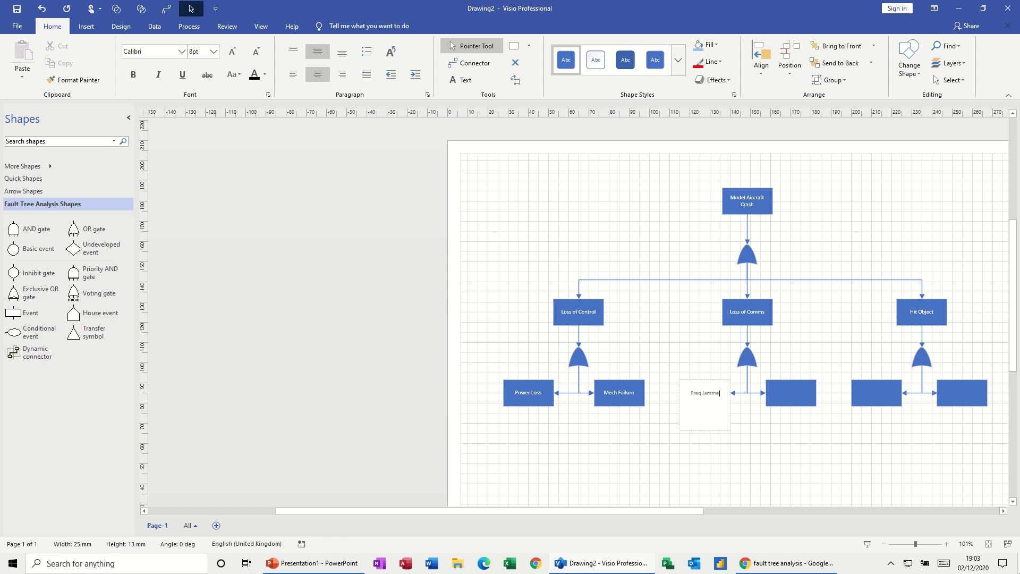
text(d)
key(Escape)
click(789, 389)
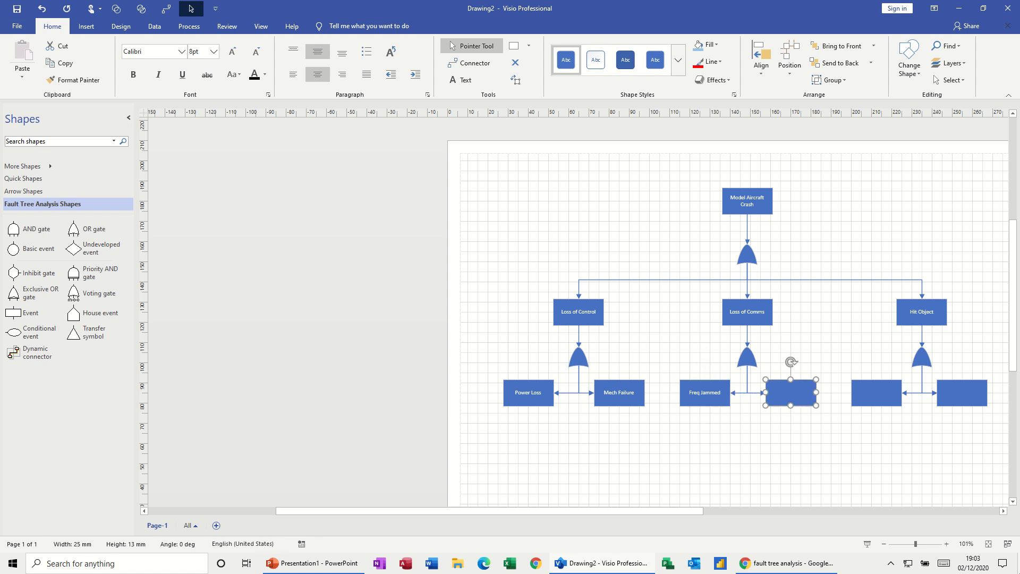
text(Ae Broken)
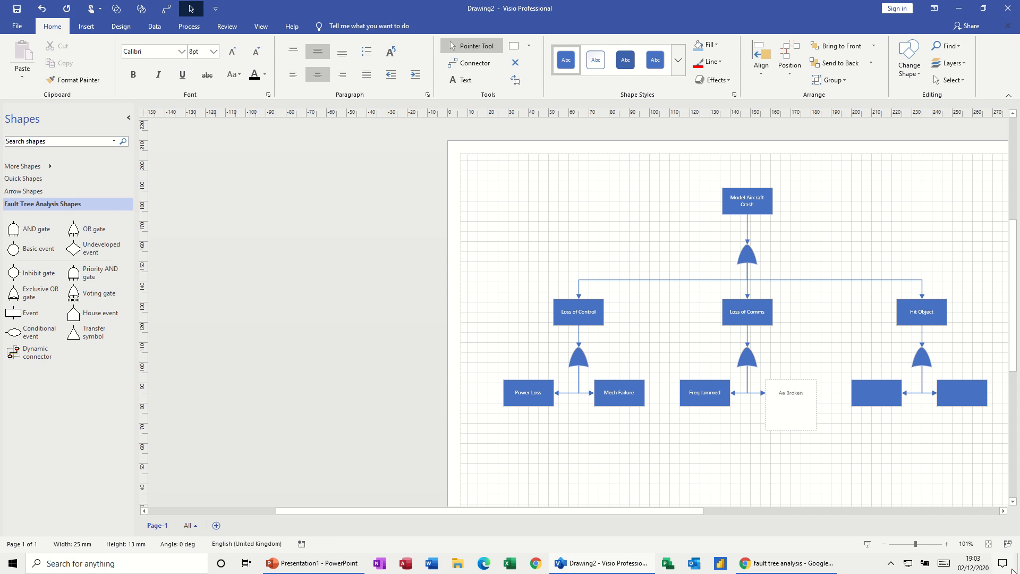
key(Escape)
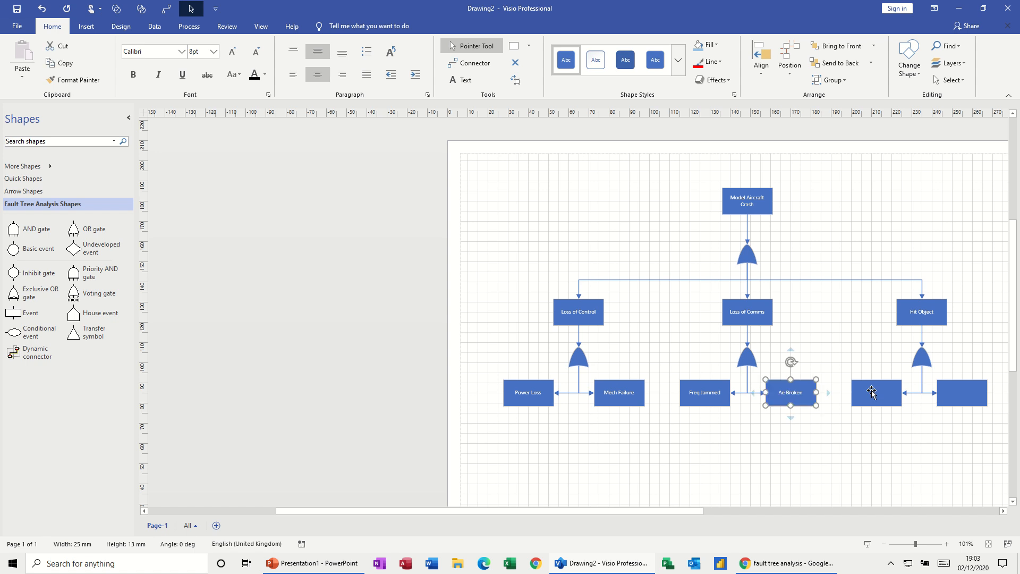
Step: Label the two events under Hit Object "Hit Pylon" on the left and "Hit Bird" on the right
click(873, 393)
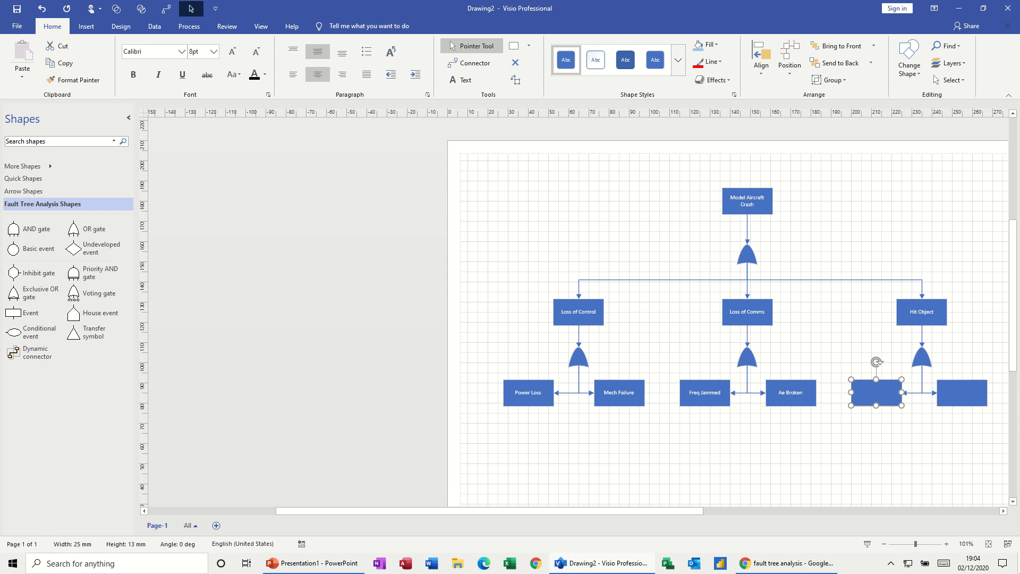
text(Hit Pylon)
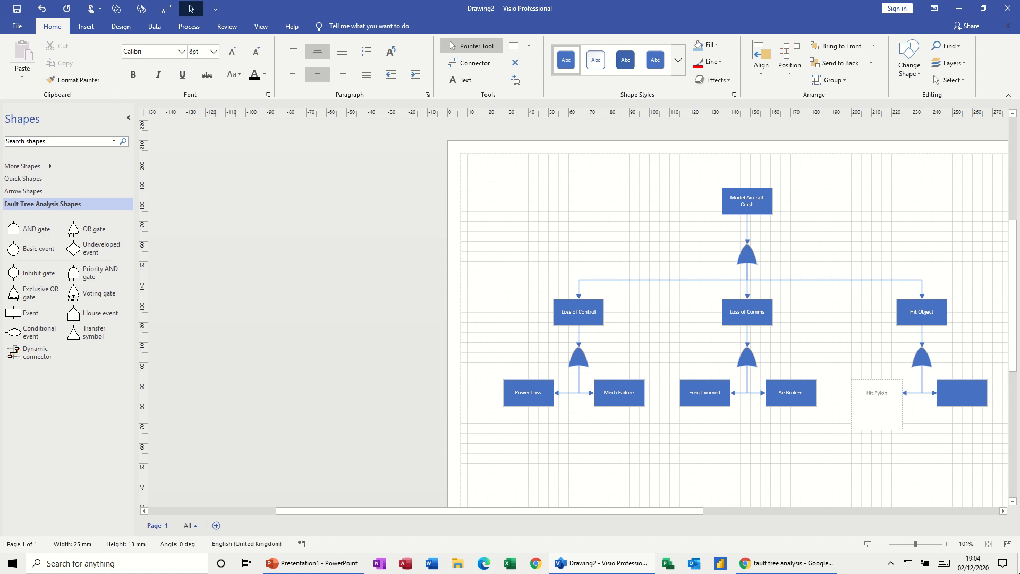
key(Escape)
double_click(963, 393)
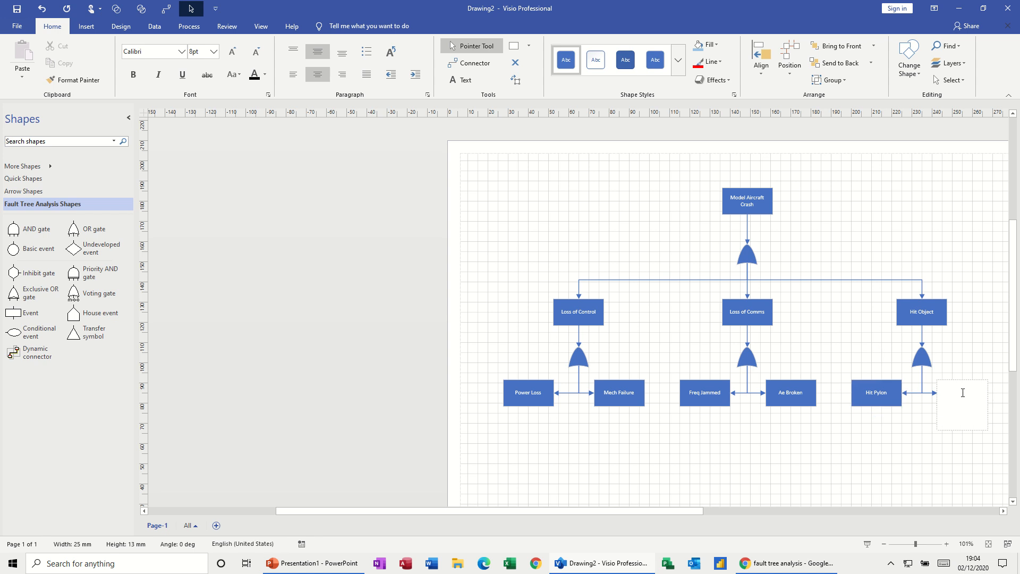
text(Hit Bird)
key(Escape)
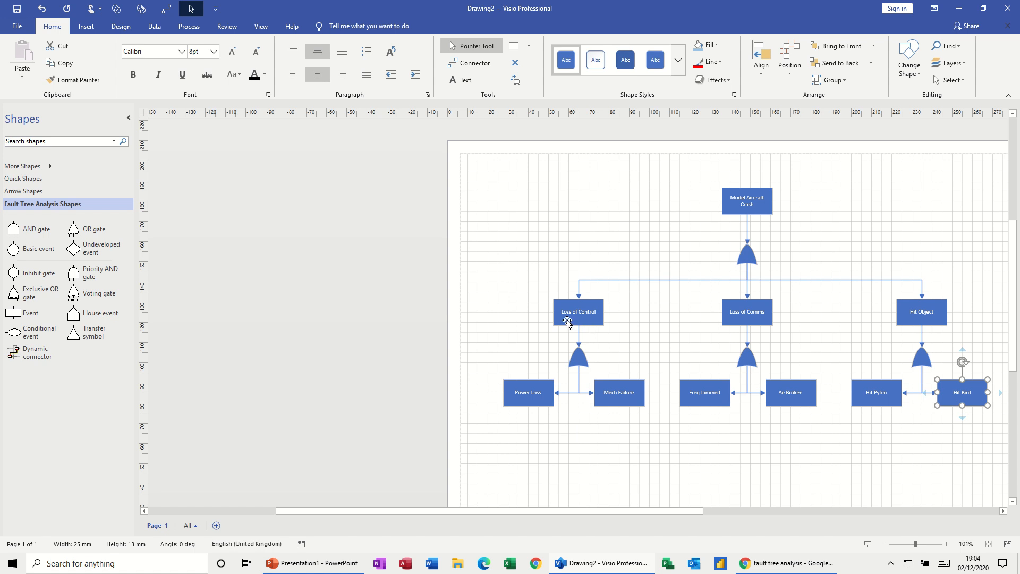
Step: Add an AND gate directly below the Power Loss event, automatically connected to it
click(525, 402)
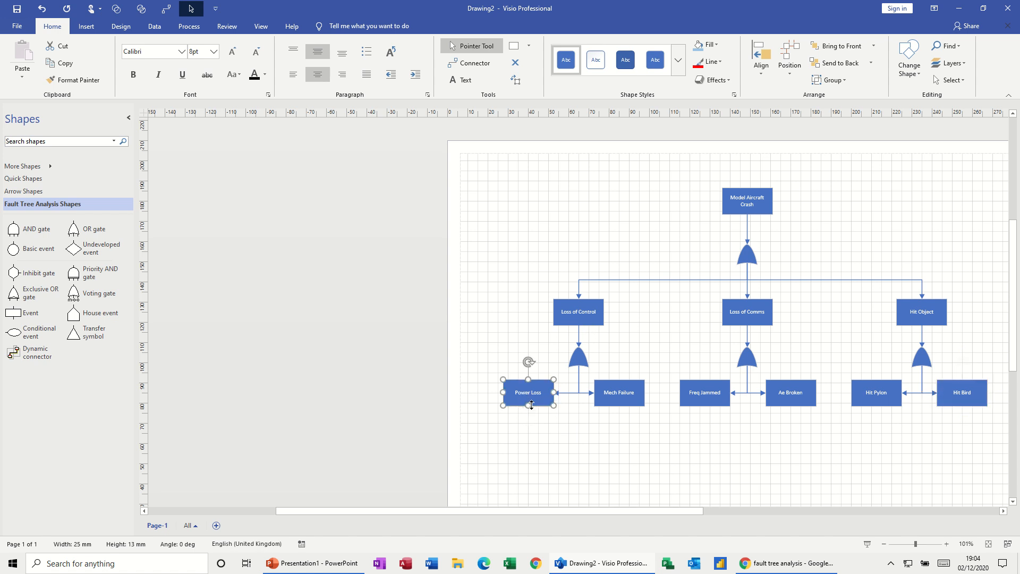
click(530, 436)
click(521, 398)
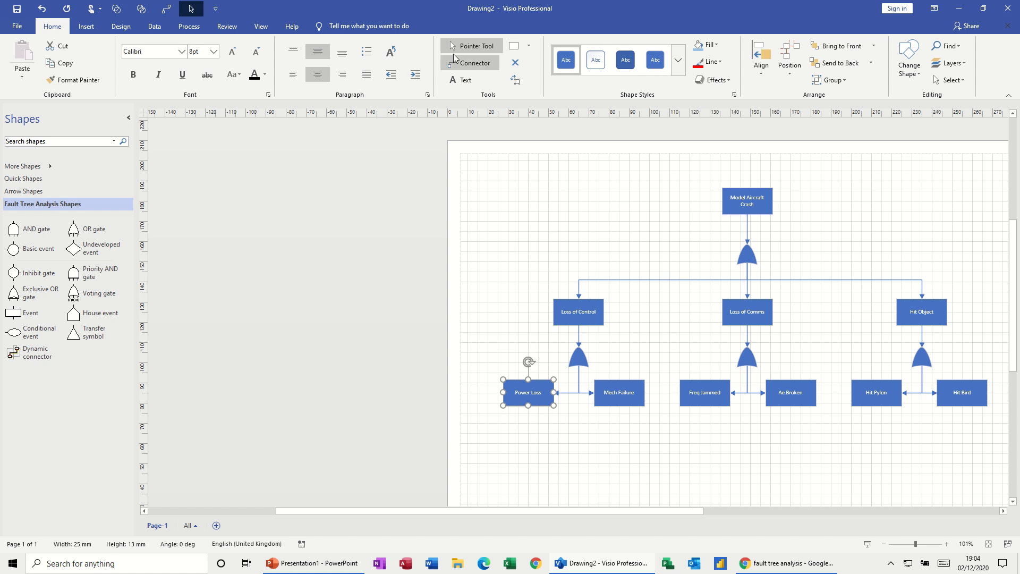
click(465, 65)
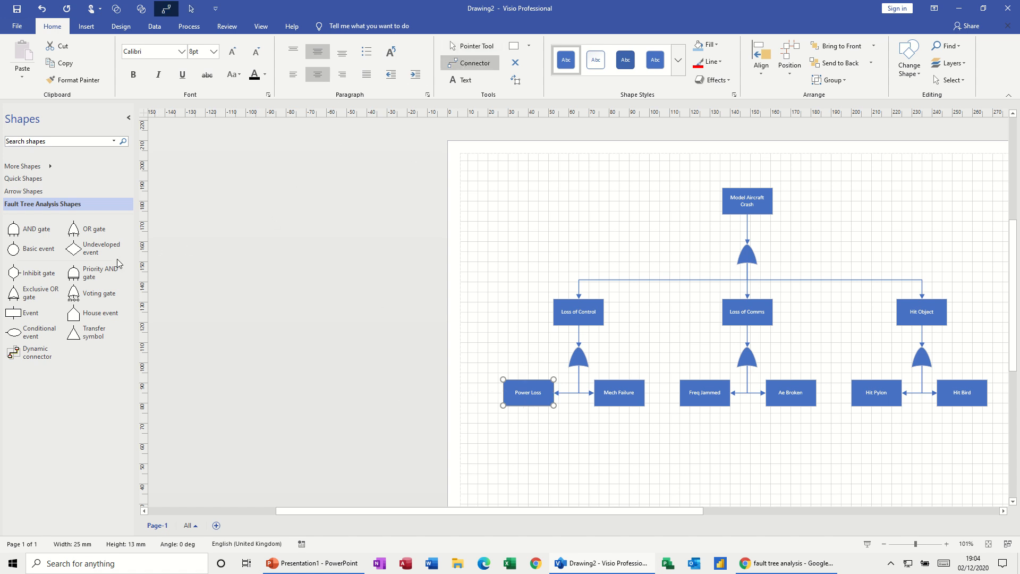
drag(13, 229, 550, 443)
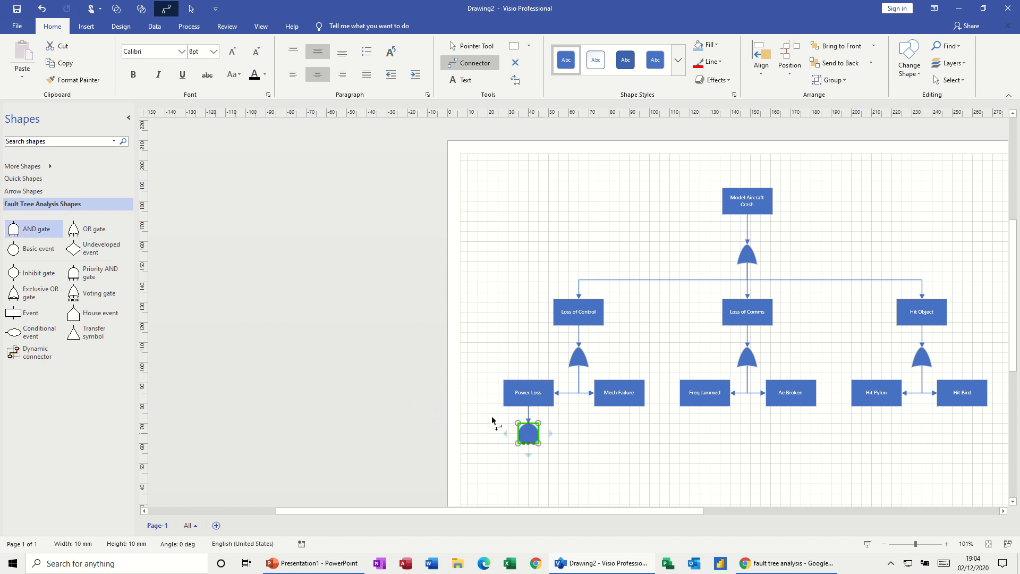
Step: Add a connected Basic event below the Power Loss AND gate and move it to the gate's lower left
mouse_move(529, 456)
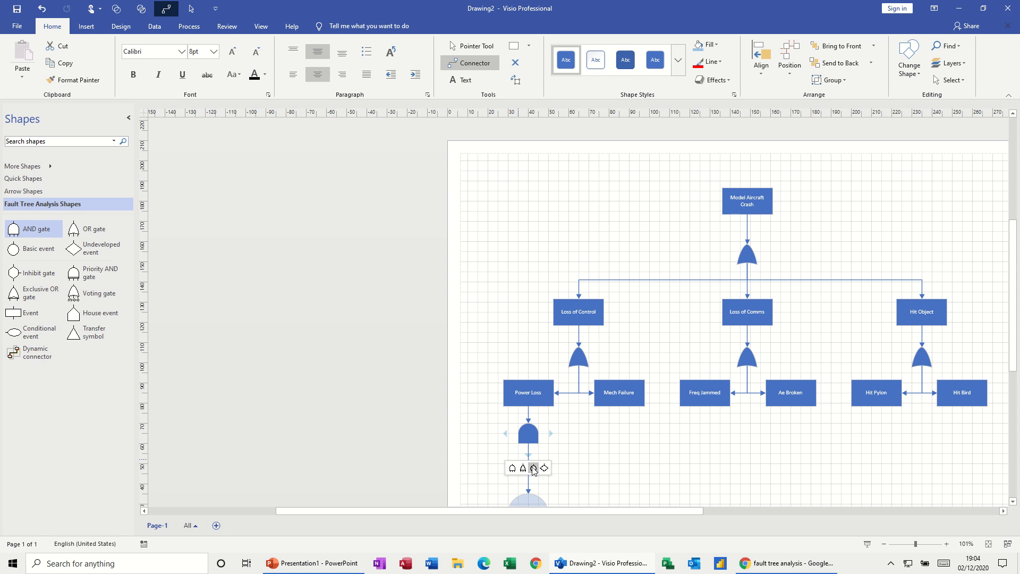
click(534, 468)
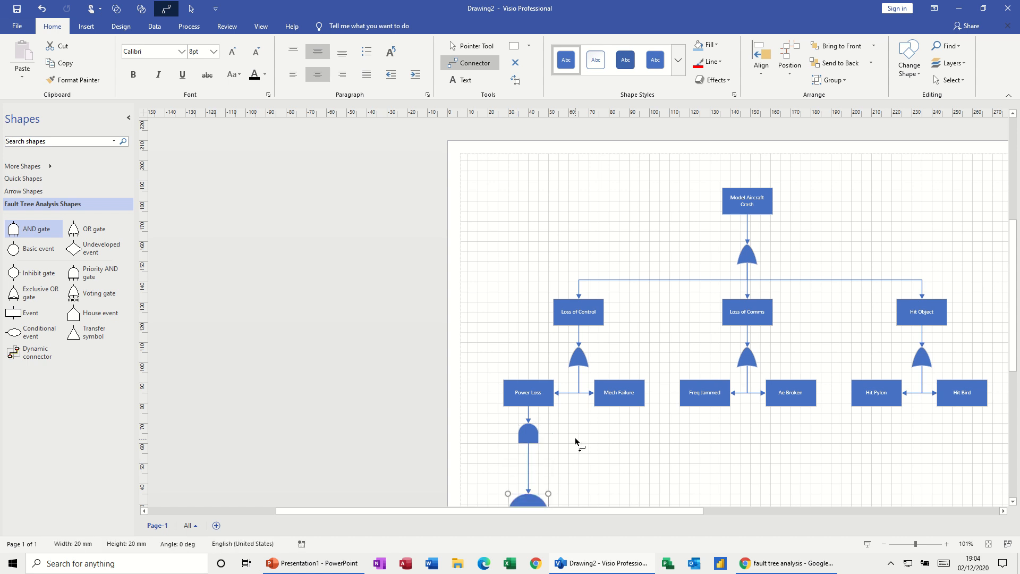
click(455, 50)
scroll(531, 319, down, 2)
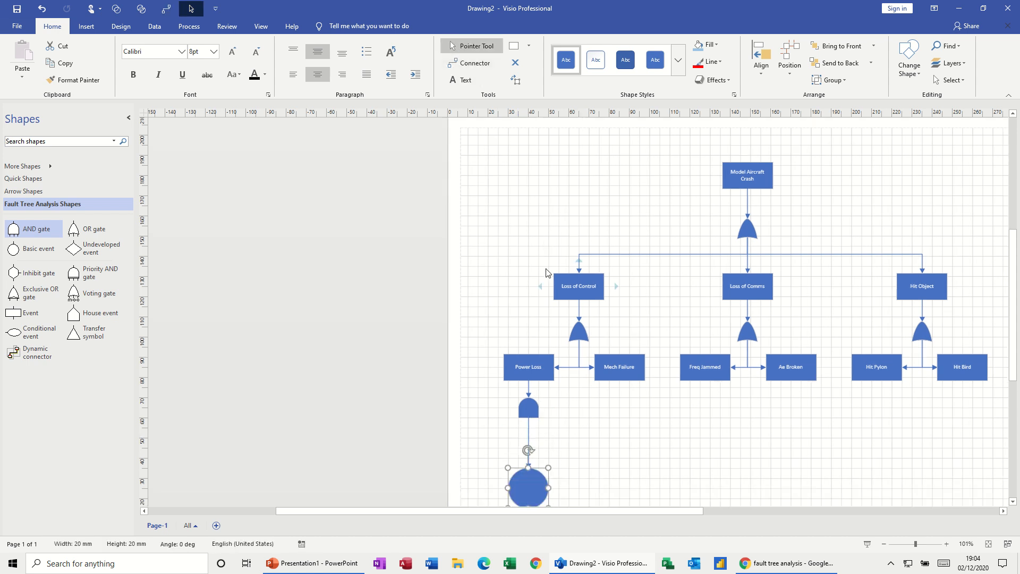
drag(528, 448, 488, 418)
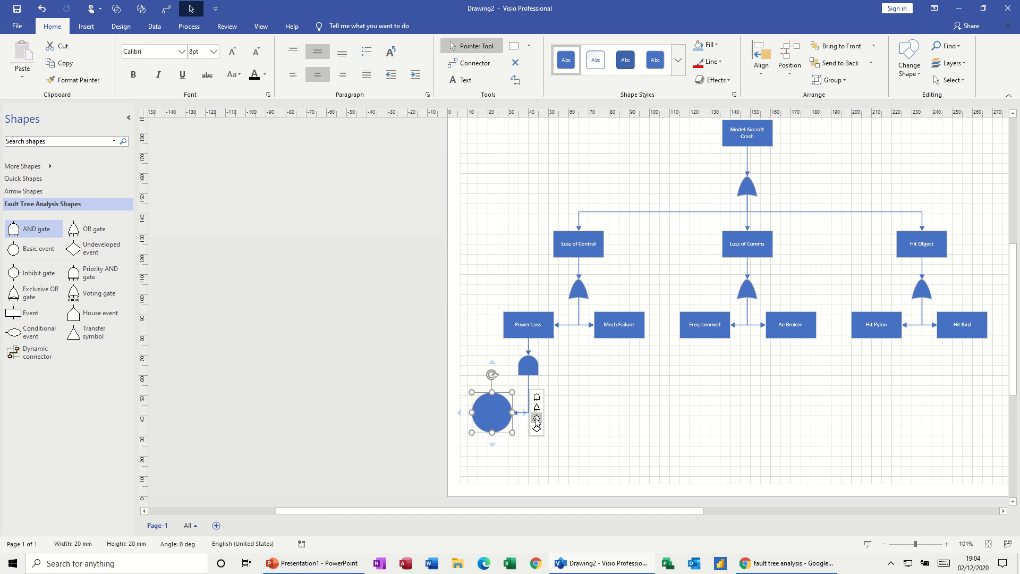
Step: Add a second Basic event connected to the AND gate under Power Loss
click(528, 366)
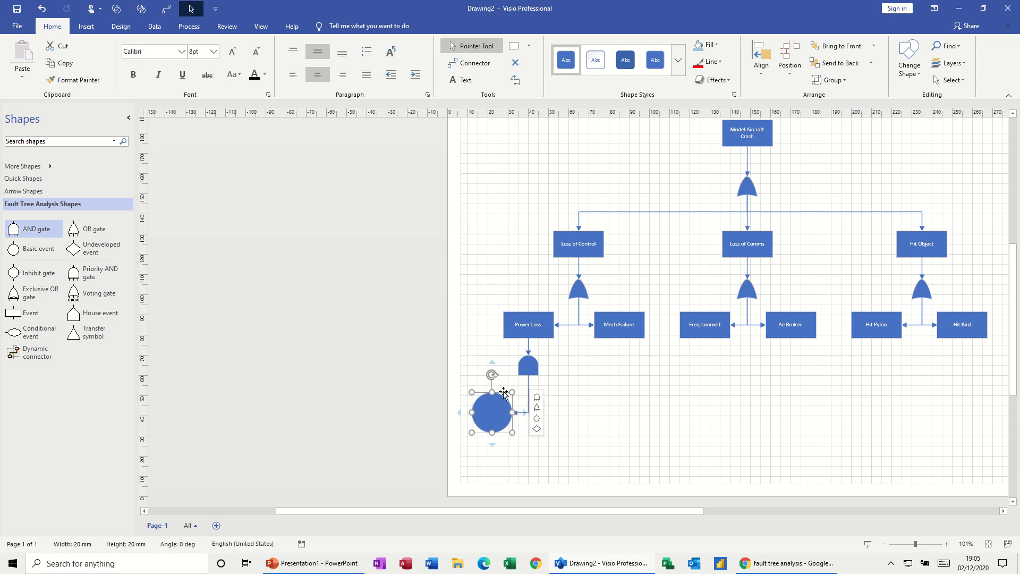
mouse_move(528, 387)
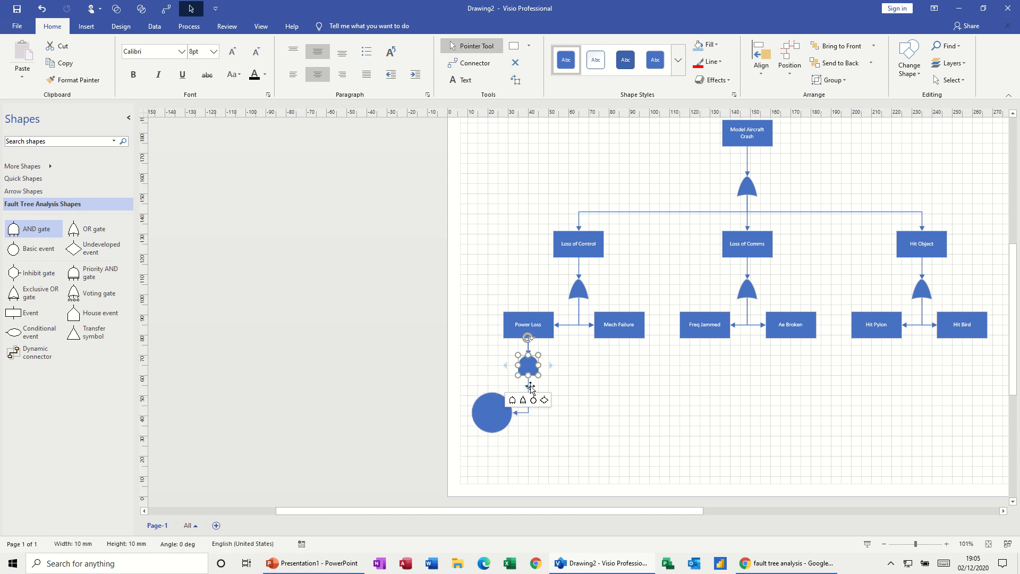
click(534, 402)
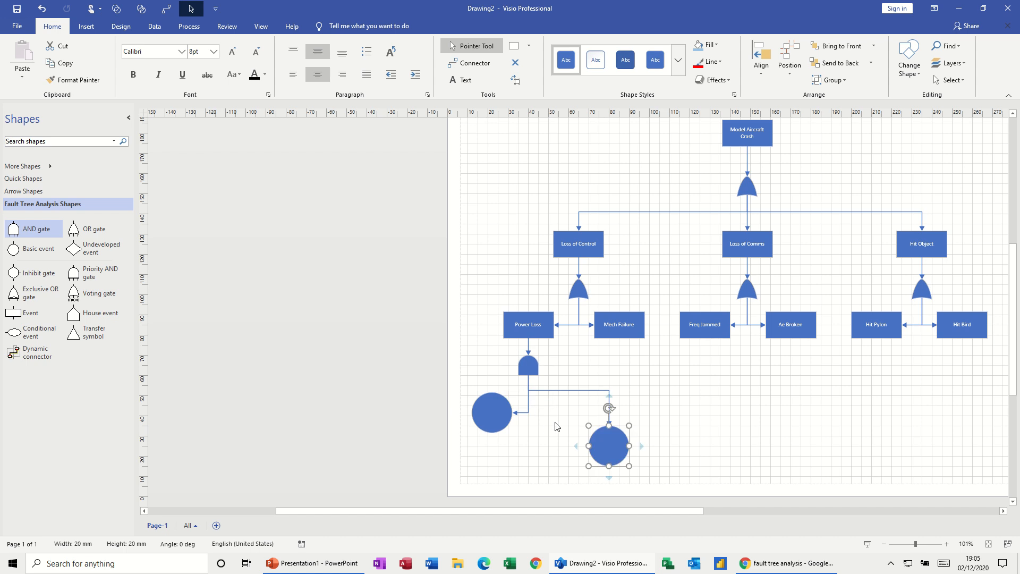
Step: Move the second Basic event to the lower right of the Power Loss AND gate, level with the first one
drag(602, 441, 571, 413)
mouse_move(540, 413)
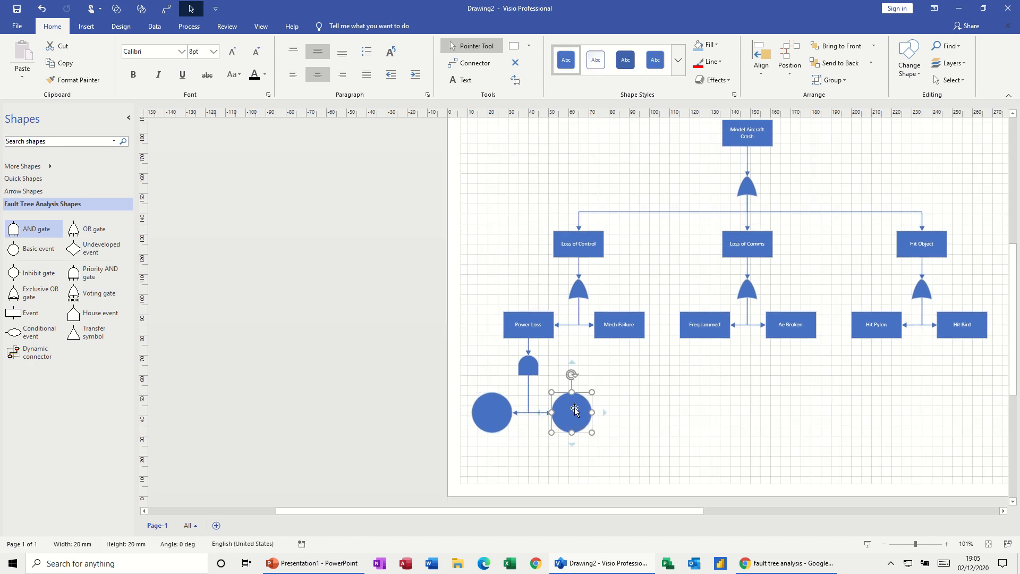
key(Escape)
scroll(574, 413, left, 1)
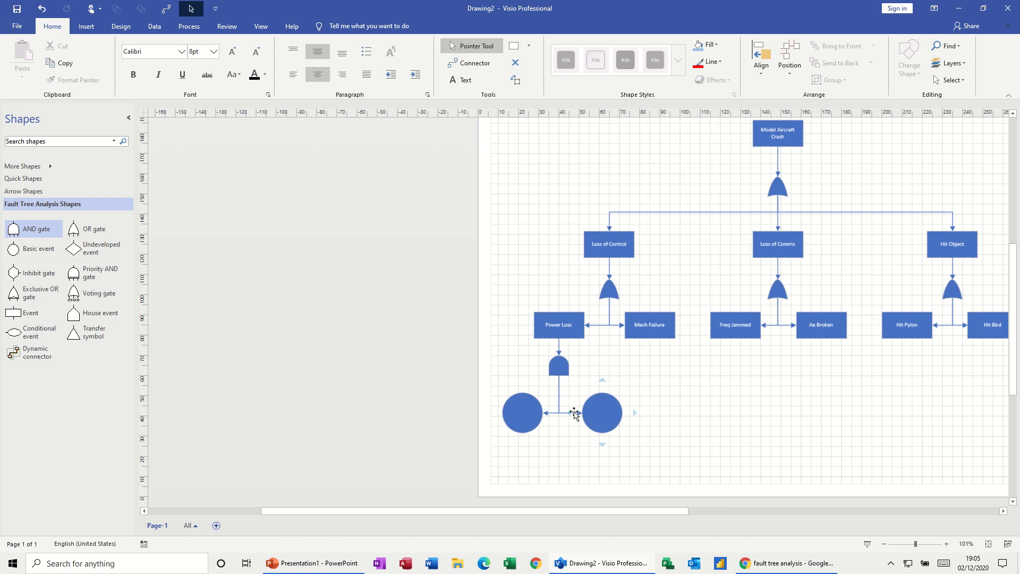
click(605, 413)
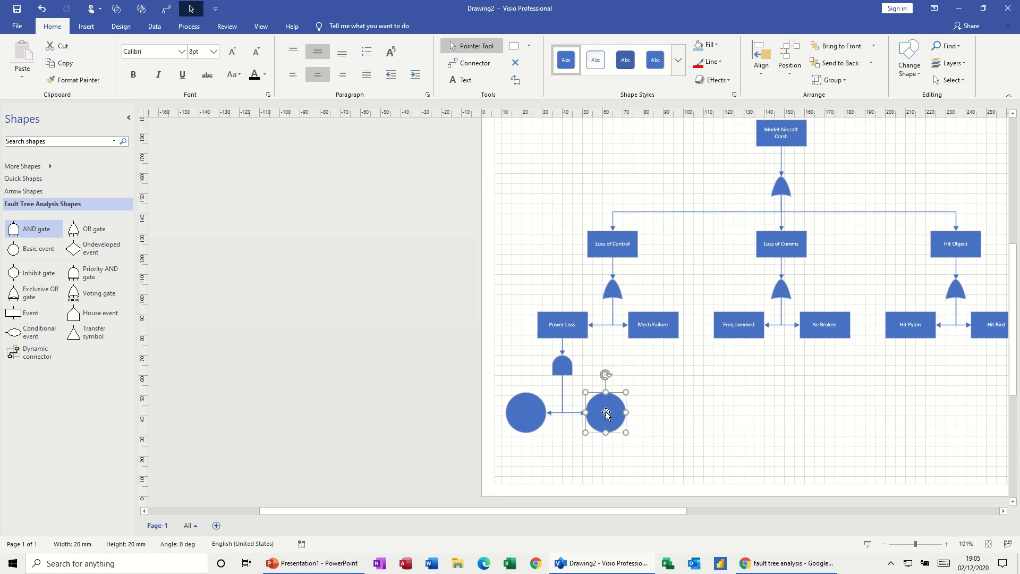
Step: Label the left Basic event under the Power Loss AND gate "Battery Replaced"
click(523, 413)
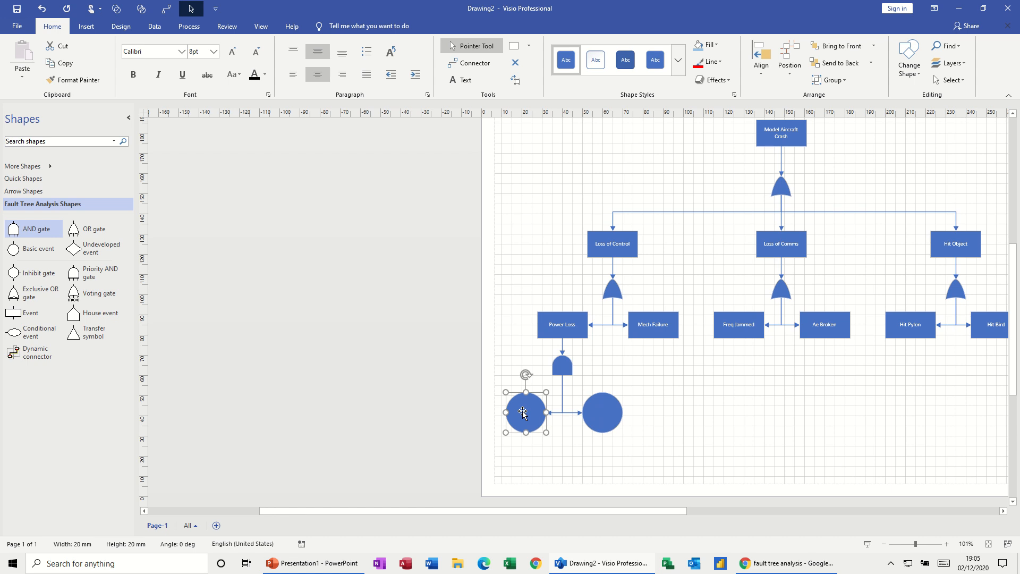
text(Batt)
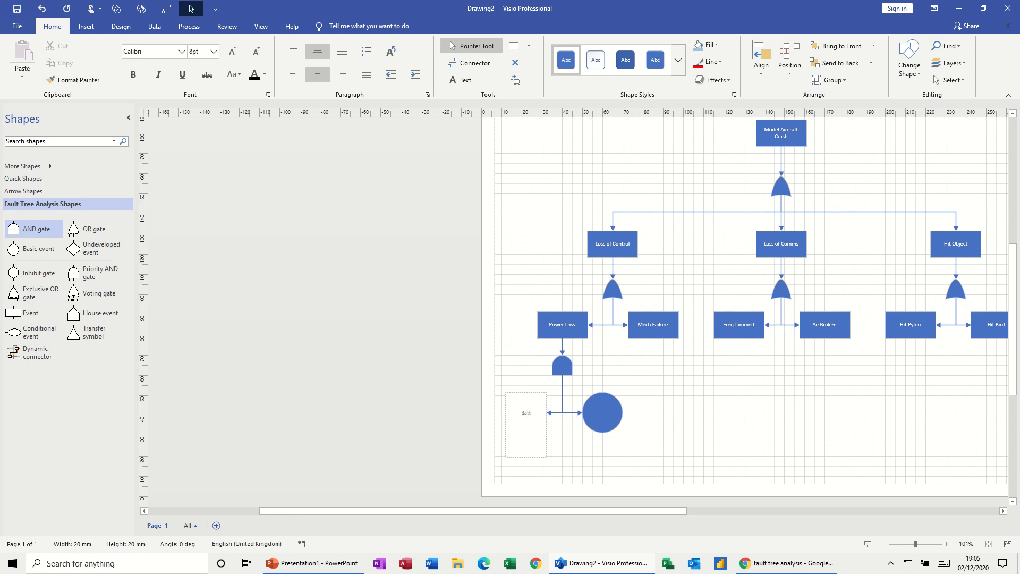
text(atery Replaced)
right_click(526, 410)
click(542, 413)
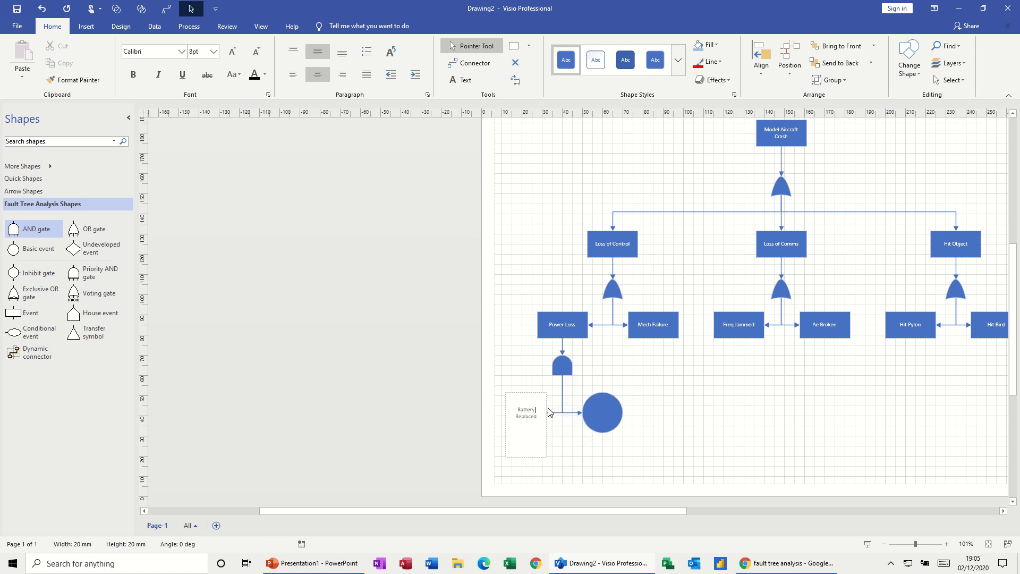
key(Escape)
Step: Label the right Basic event under the Power Loss AND gate "Battery Charged"
click(595, 411)
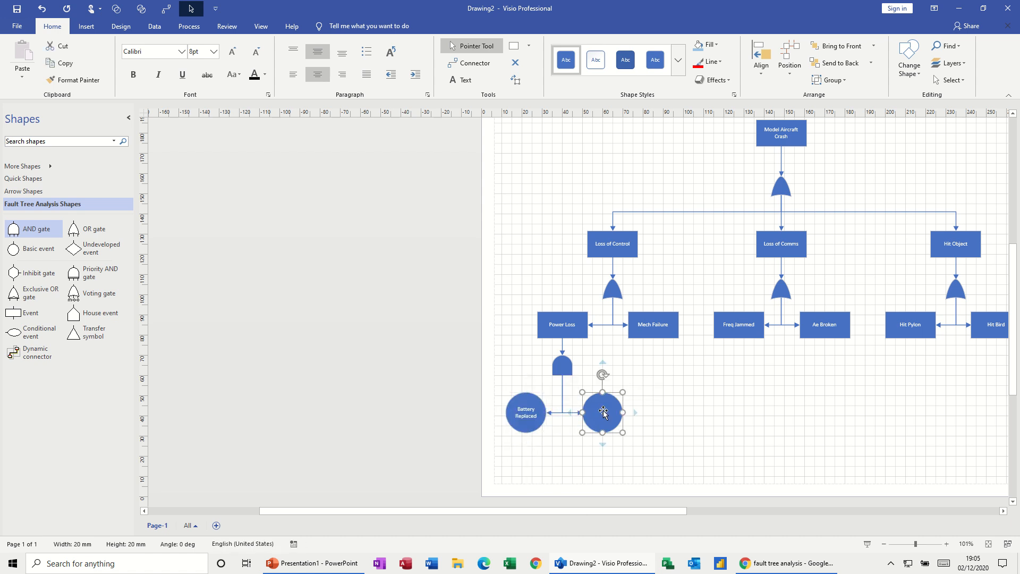
text(Ba)
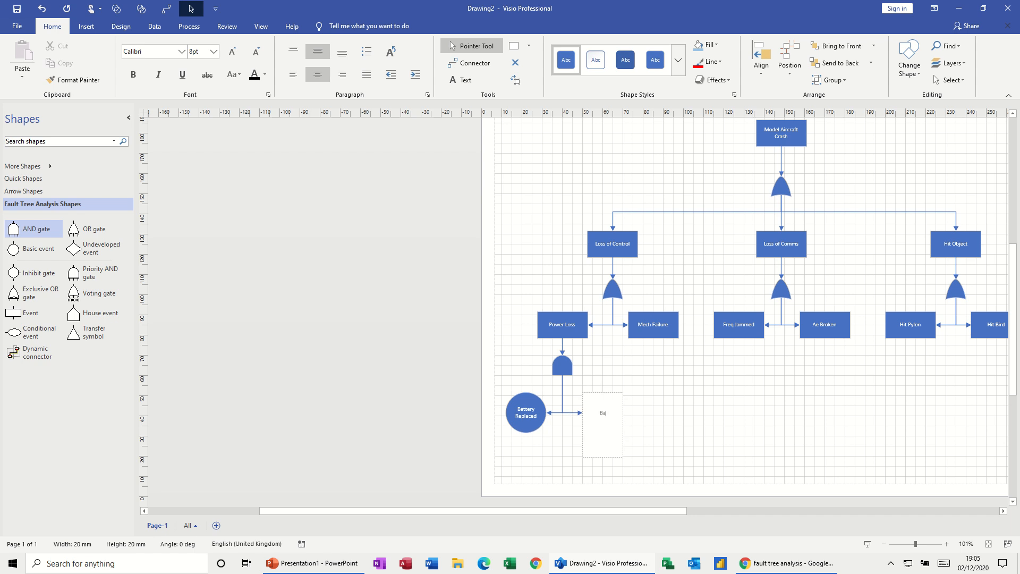
text(ttery Charged)
key(Escape)
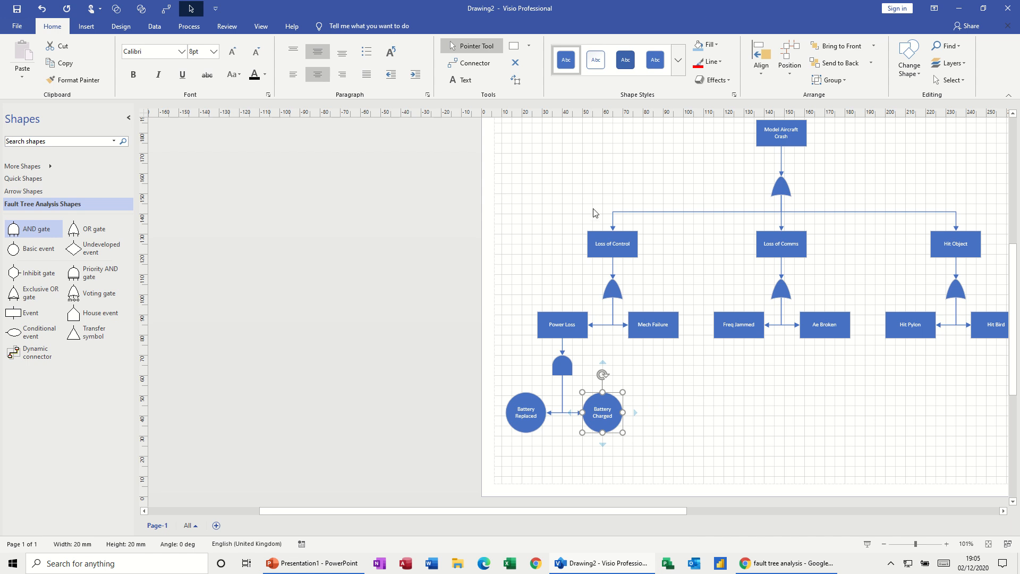
Step: Label the gate under Loss of Control "OR" and the gate under Power Loss "And"
click(612, 293)
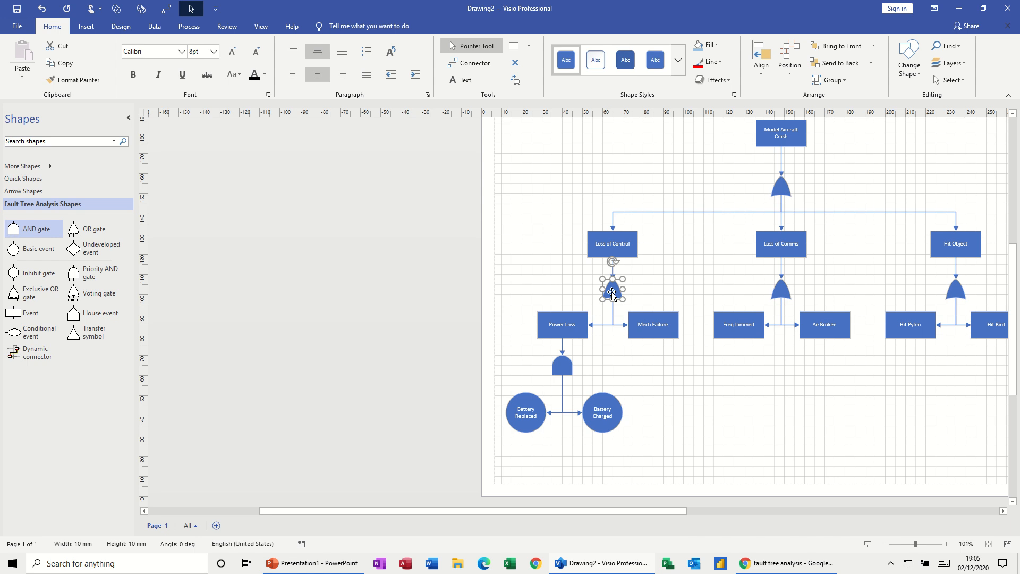
double_click(612, 293)
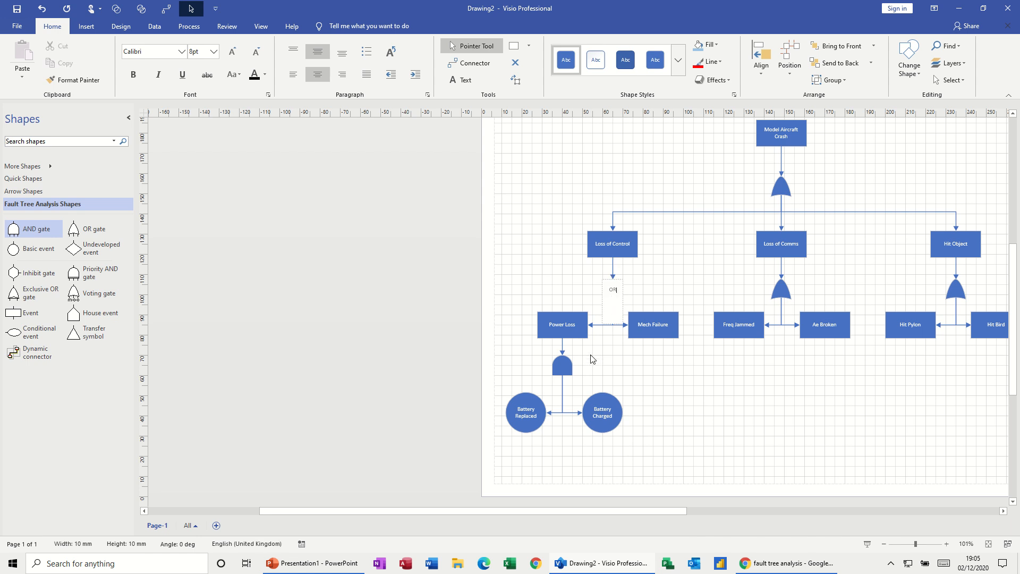
click(558, 367)
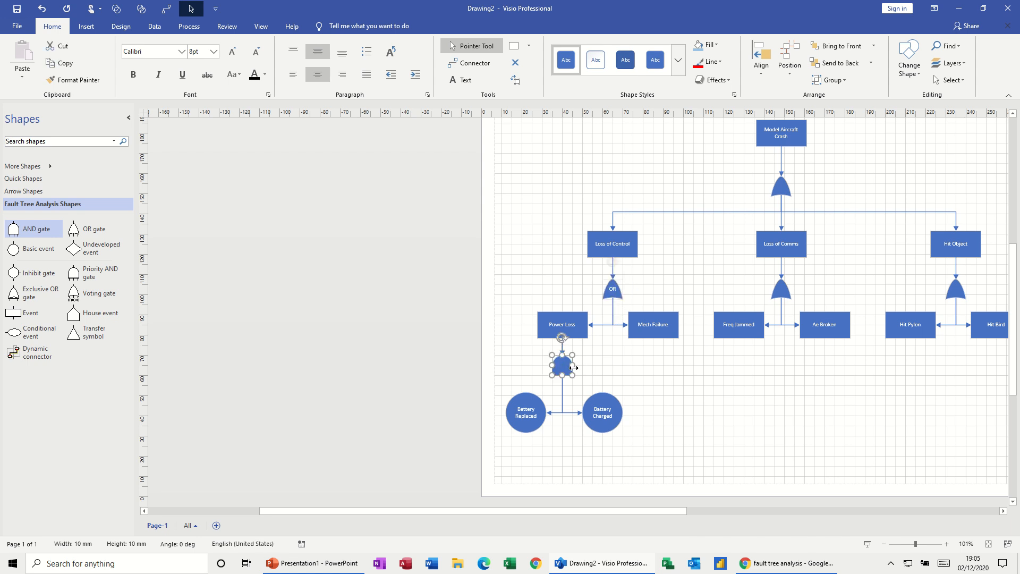
text(And)
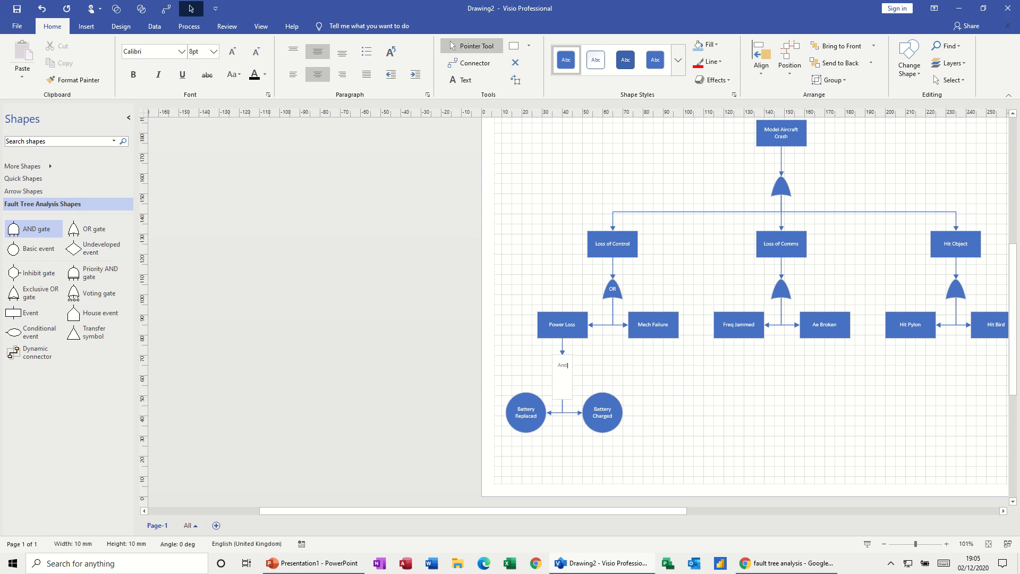
key(Escape)
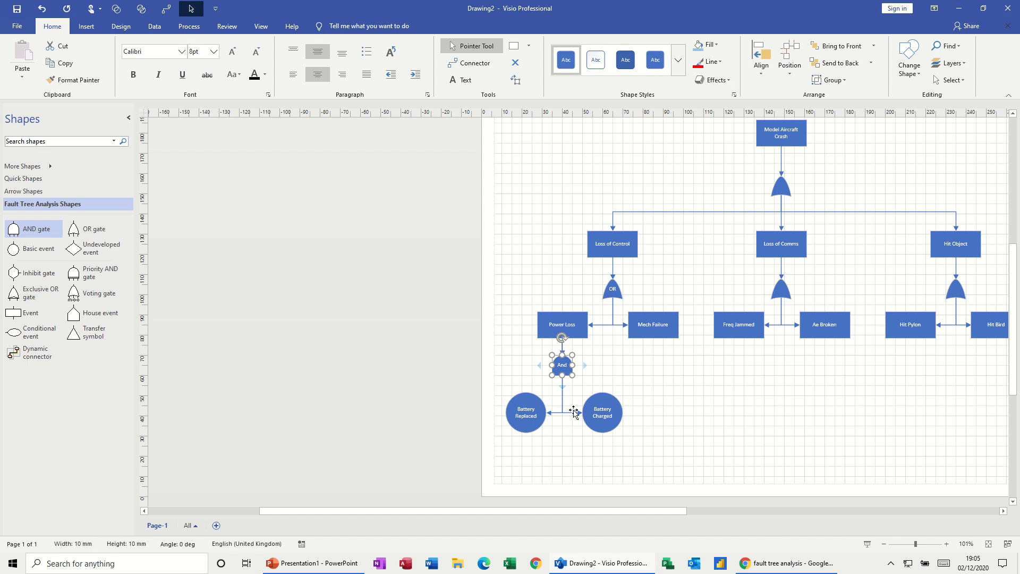
click(711, 364)
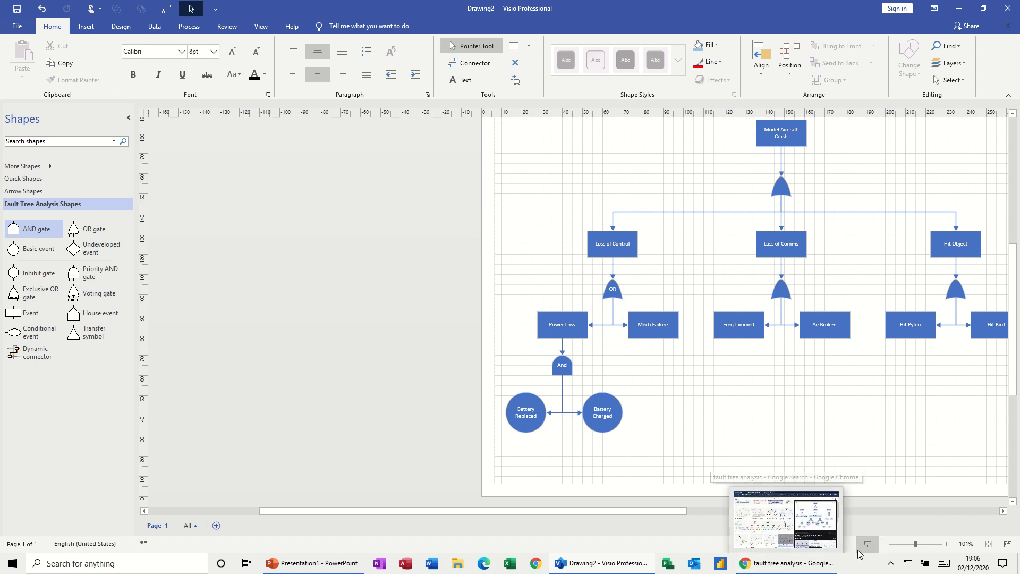
click(825, 326)
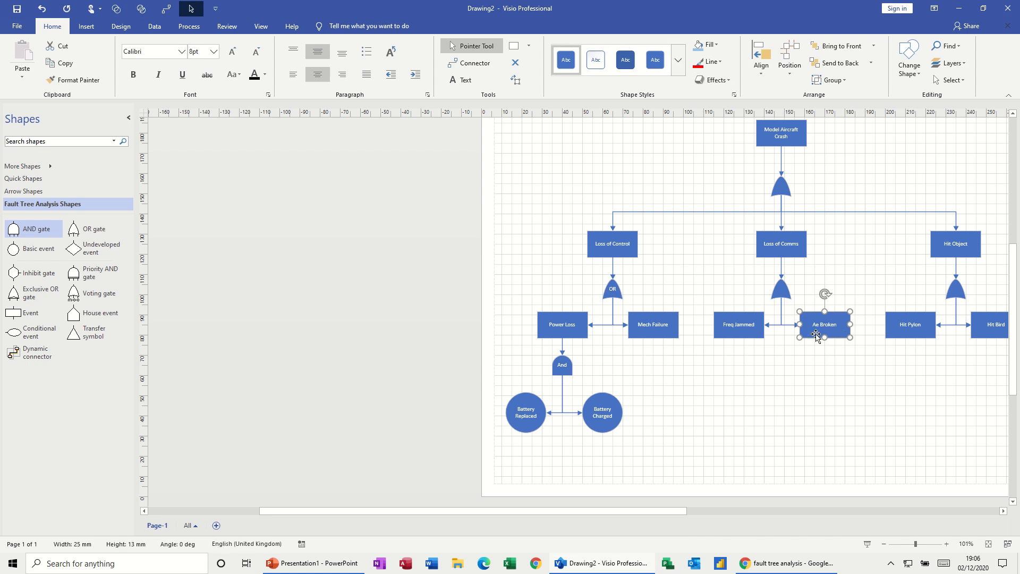
key(Escape)
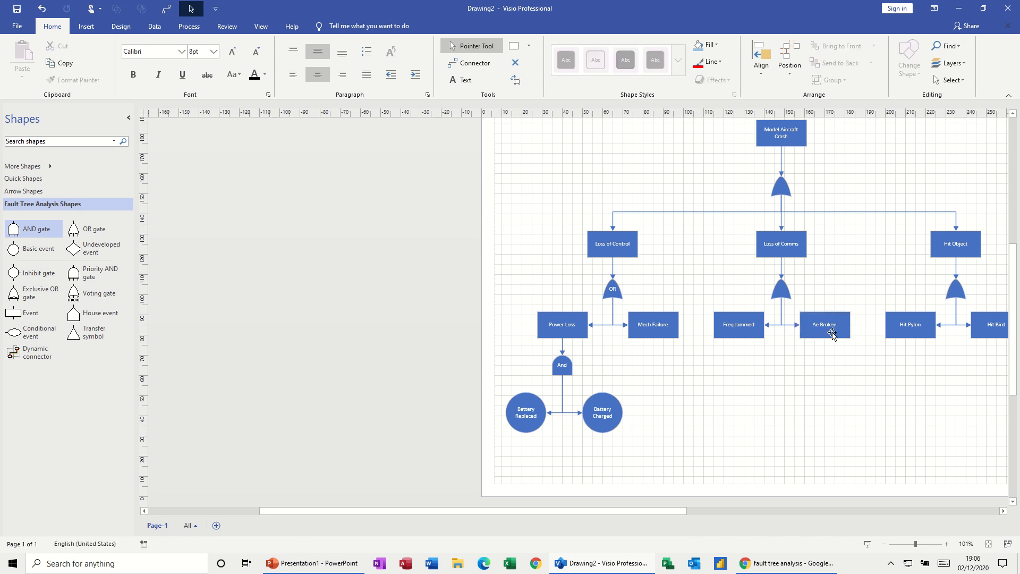
click(832, 334)
click(752, 356)
click(748, 333)
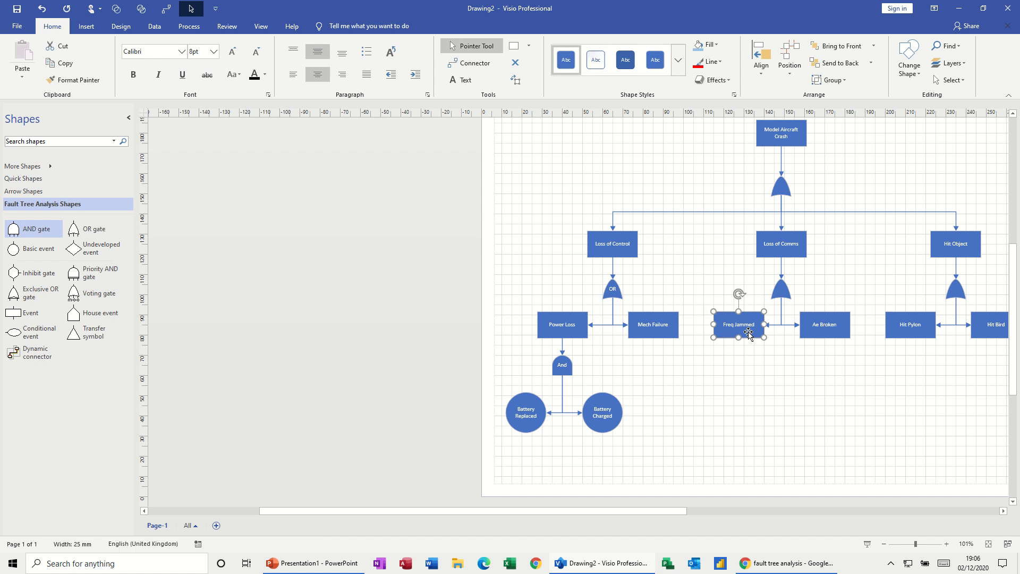
click(734, 360)
Step: Add an OR gate directly below the Ae Broken event, automatically connected to it
click(825, 330)
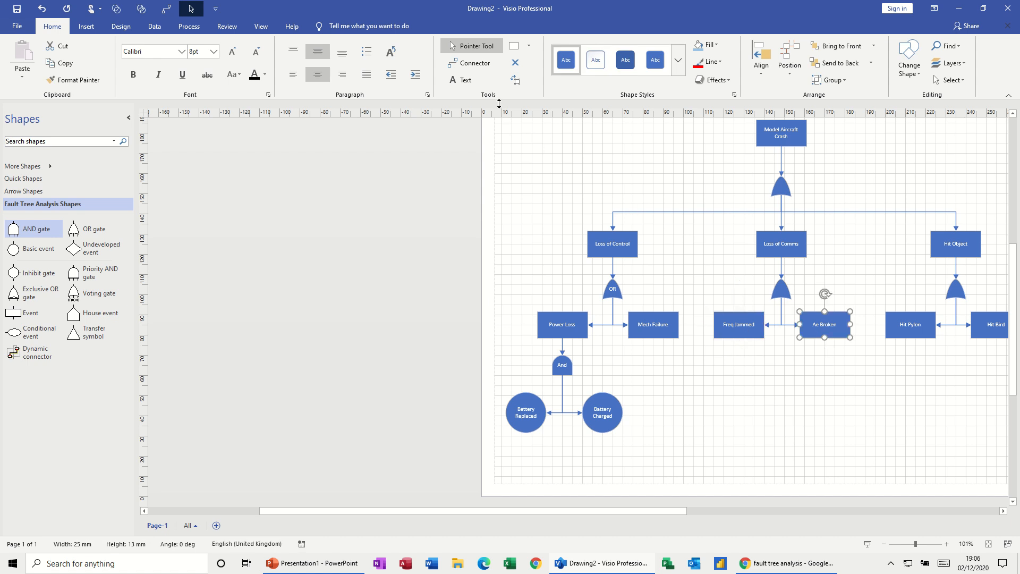
click(472, 63)
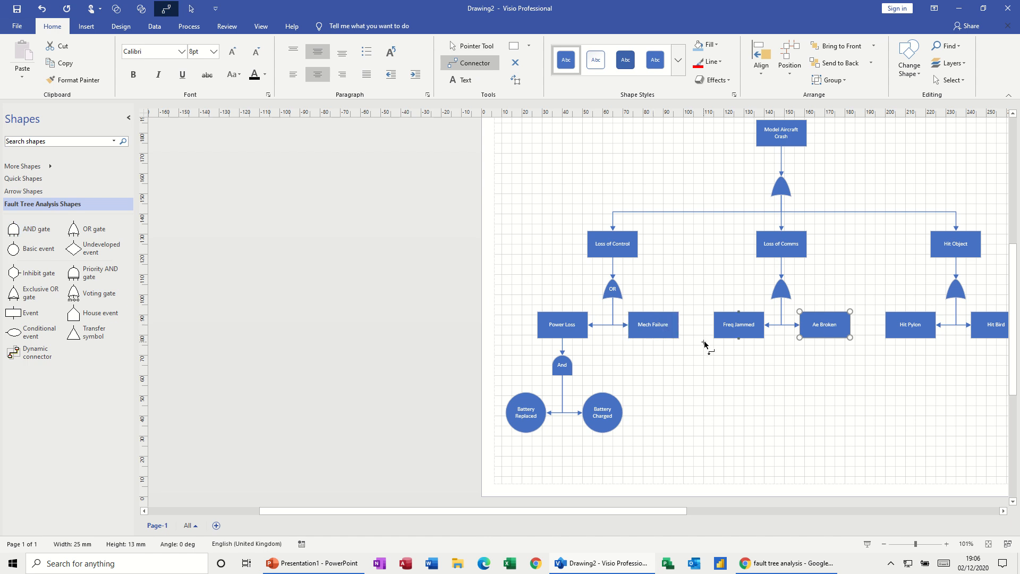
drag(14, 228, 92, 280)
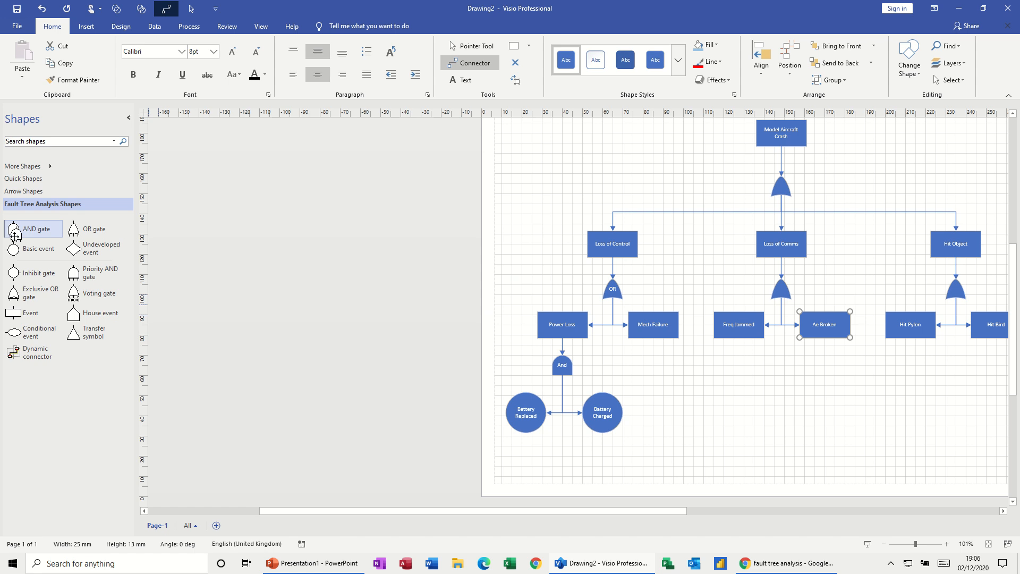
drag(77, 236, 825, 372)
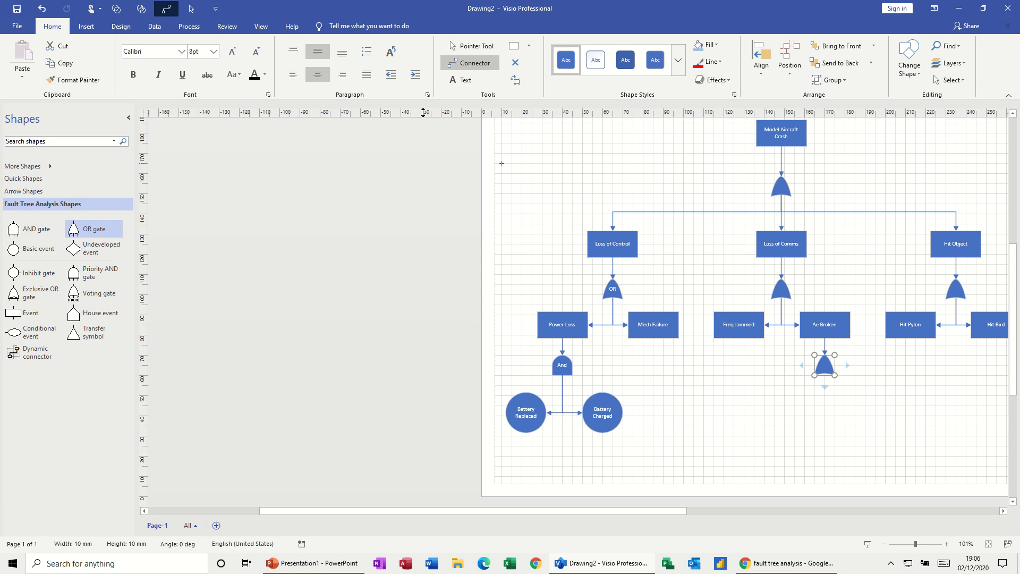
click(471, 45)
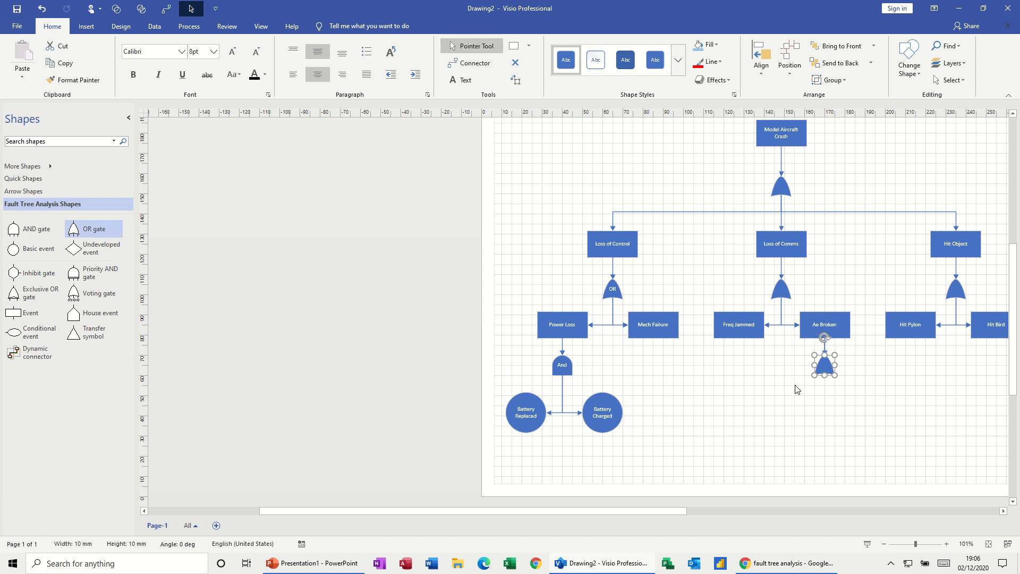
Step: Add a connected Basic event below the Ae Broken OR gate and move it to the gate's lower left
mouse_move(823, 387)
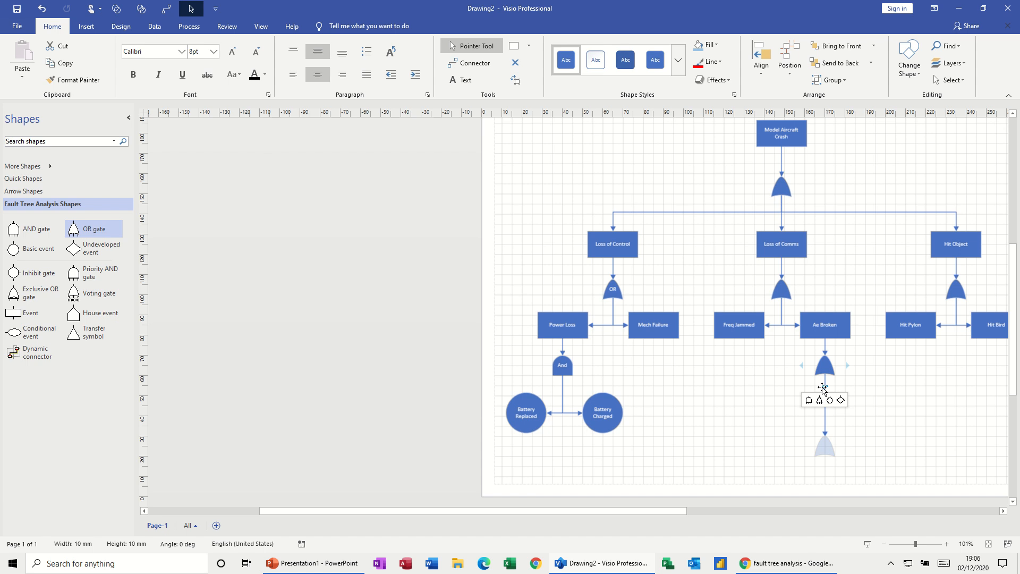
click(830, 399)
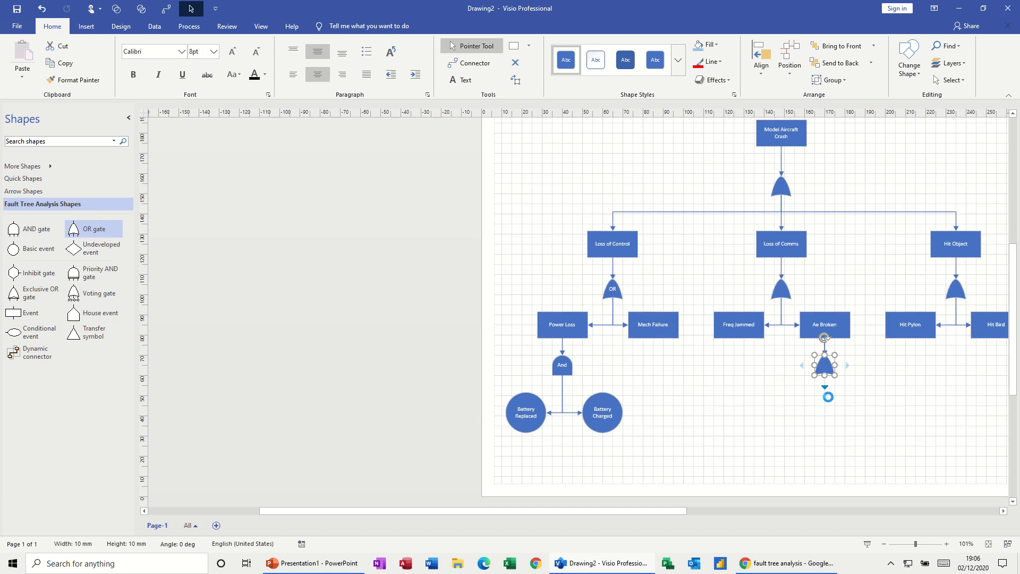
click(828, 376)
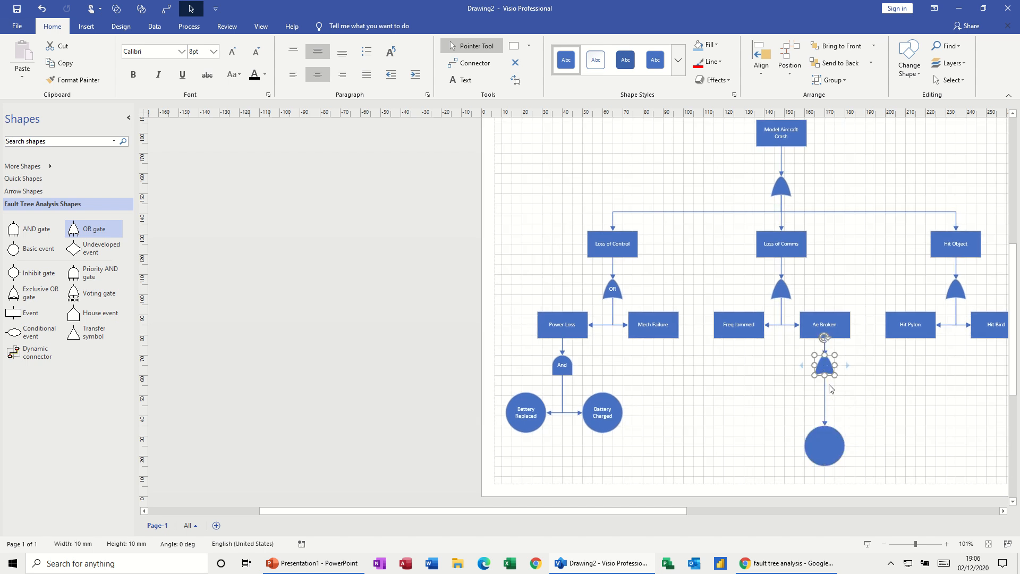
drag(828, 461, 807, 427)
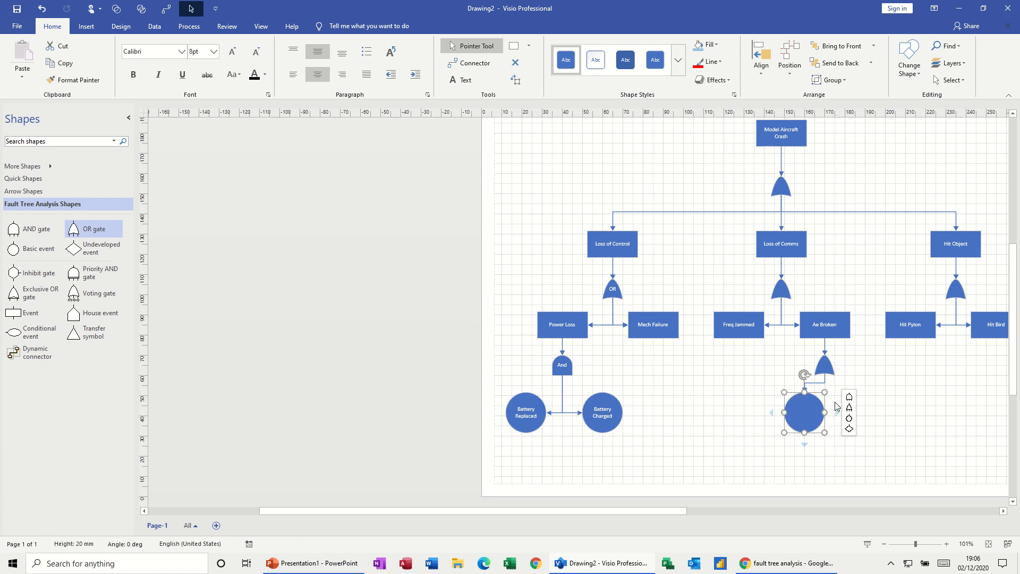
click(825, 368)
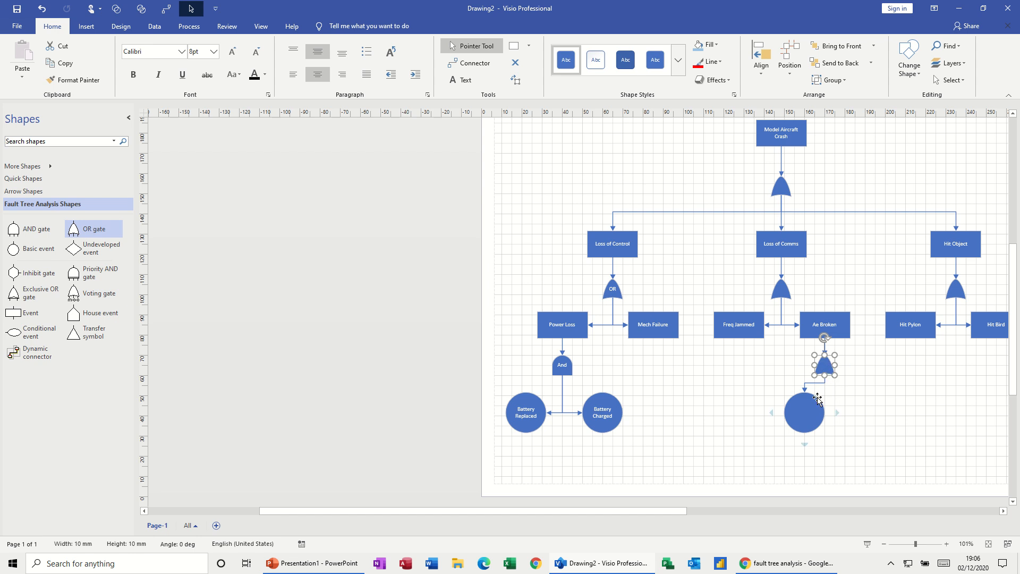
drag(804, 410, 764, 410)
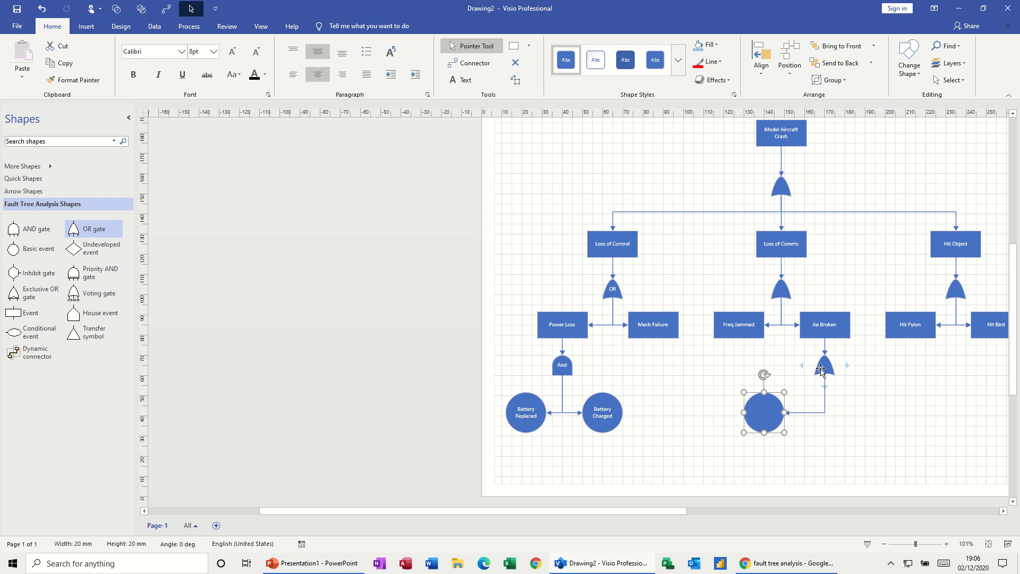
Step: Add a second connected Basic event at the lower right of the Ae Broken OR gate and move the left one closer to balance the pair
click(831, 402)
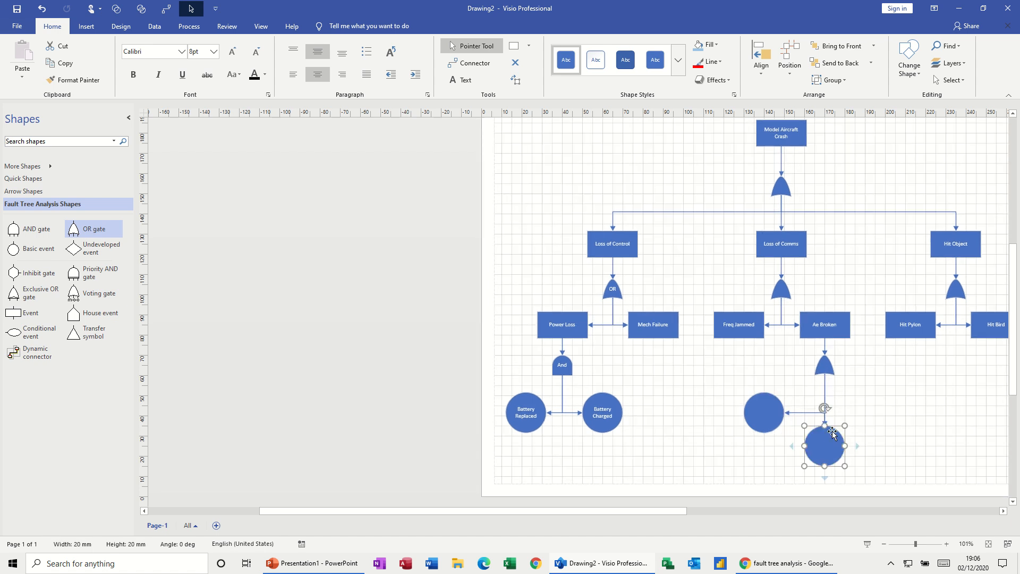
drag(829, 435, 859, 403)
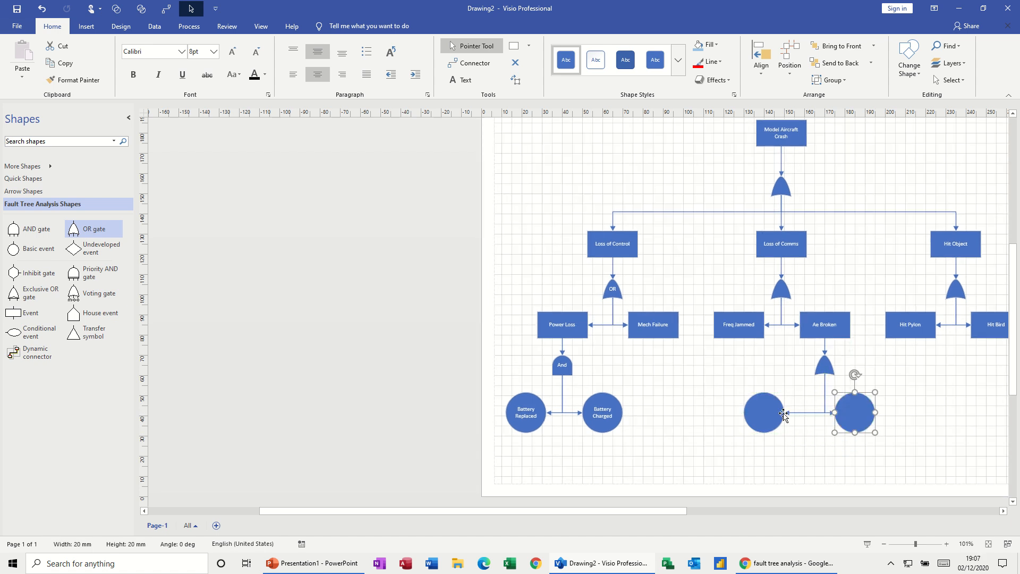
drag(765, 414, 795, 413)
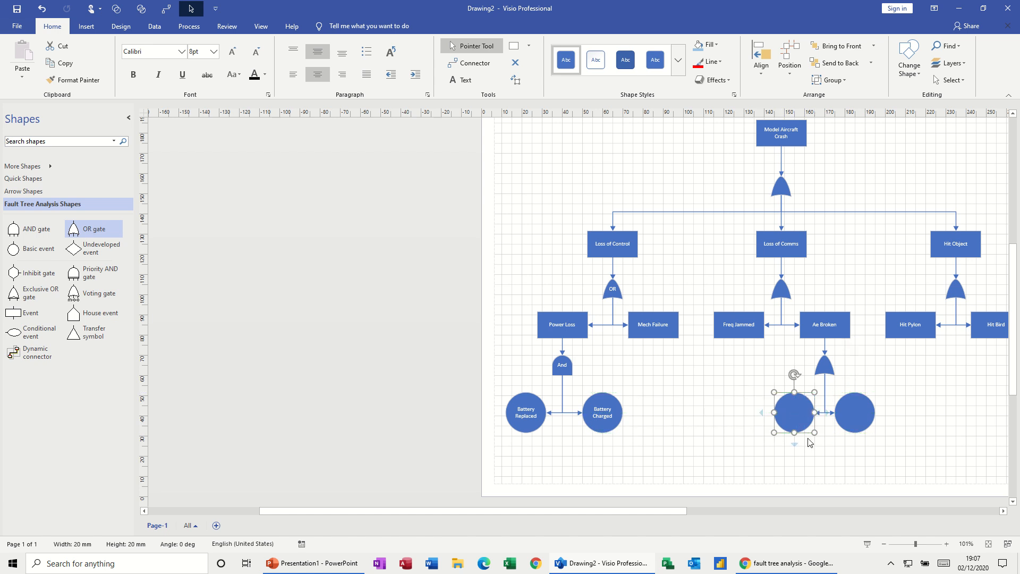
click(834, 451)
Step: Label the gate under Ae Broken "OR"
click(825, 367)
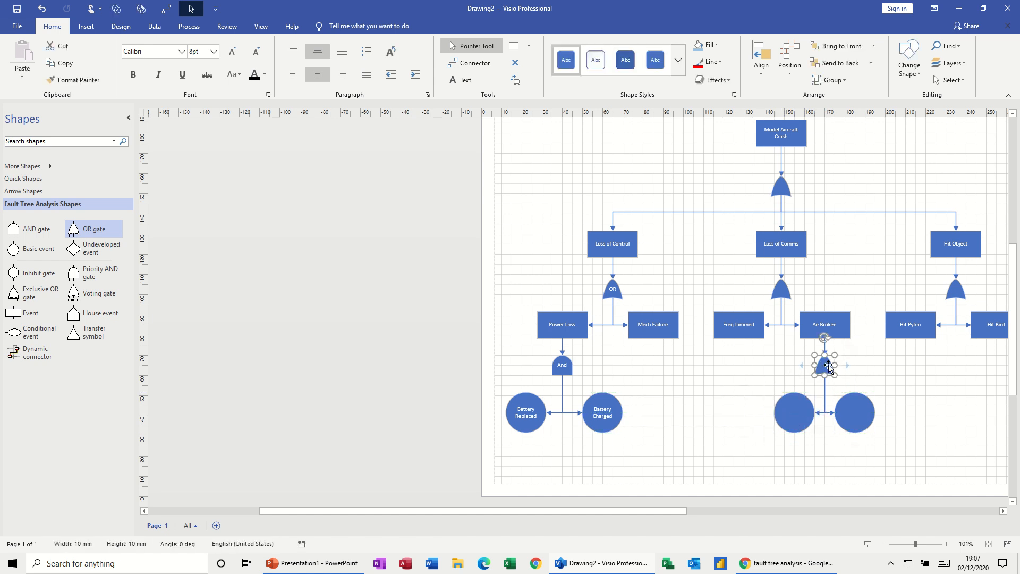
text(O)
double_click(825, 364)
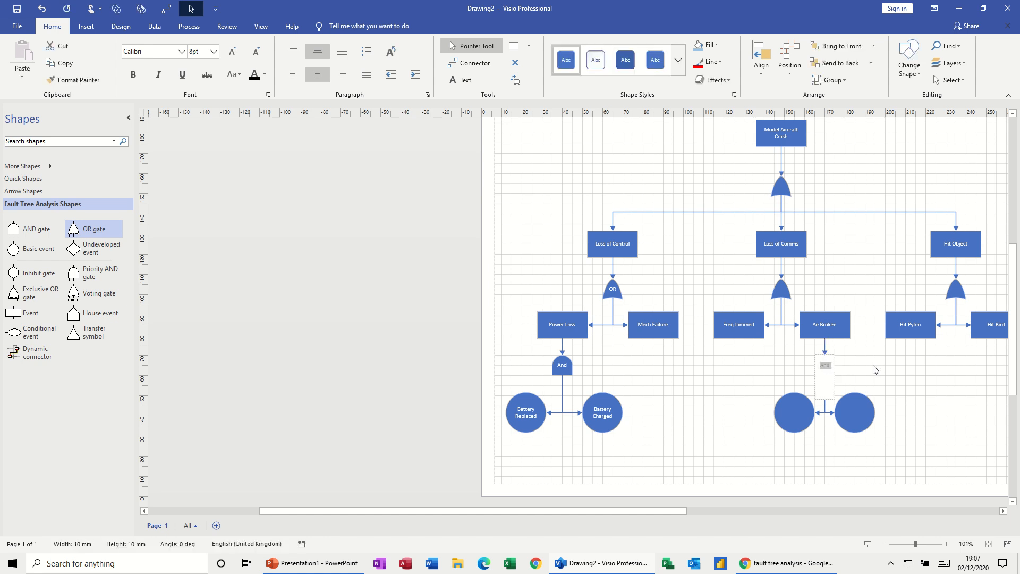
text(OR)
click(821, 357)
click(901, 376)
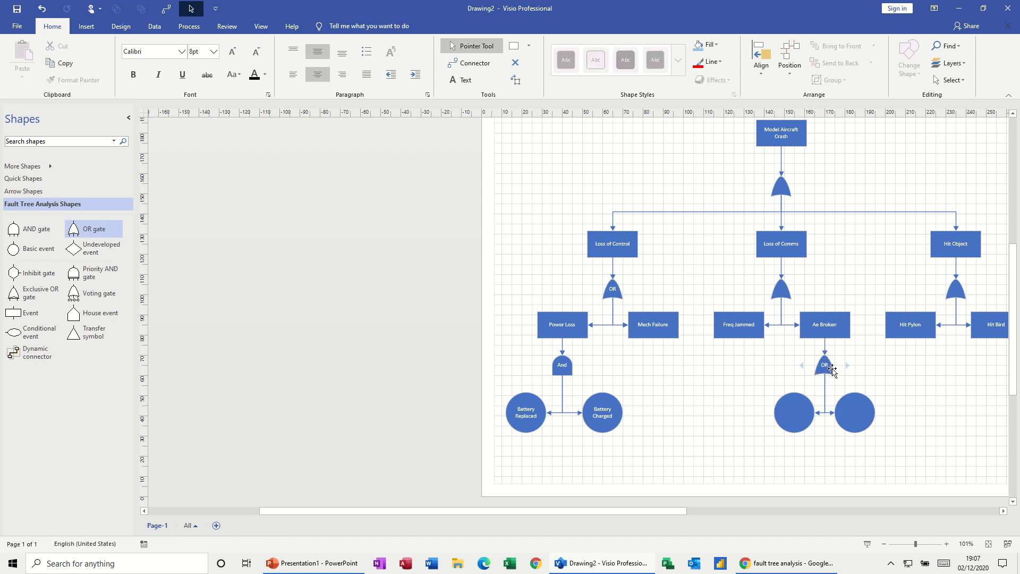
Step: Label the left basic event below the Ae Broken OR gate "AE Broken Plane"
click(794, 414)
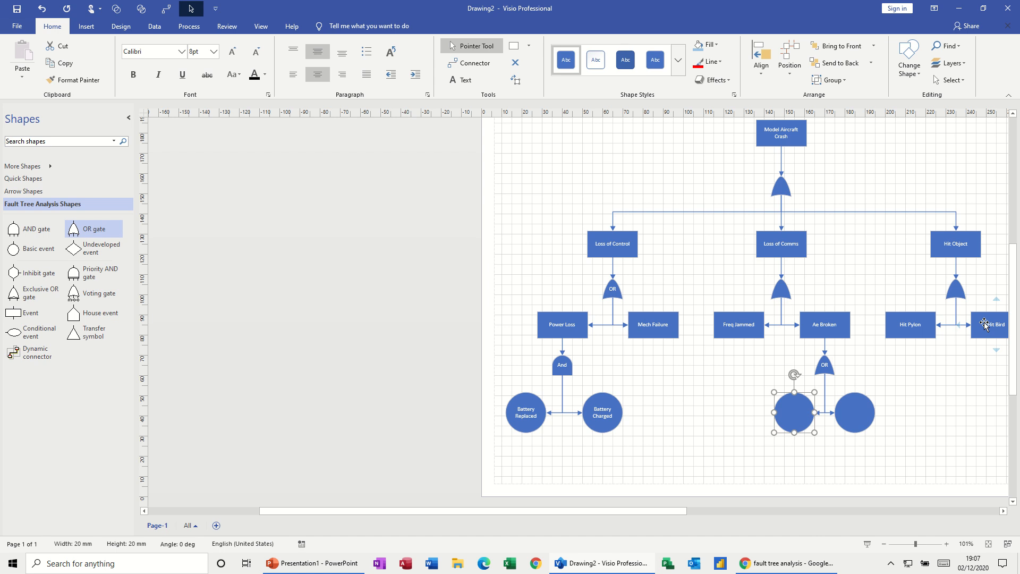
text(AE B)
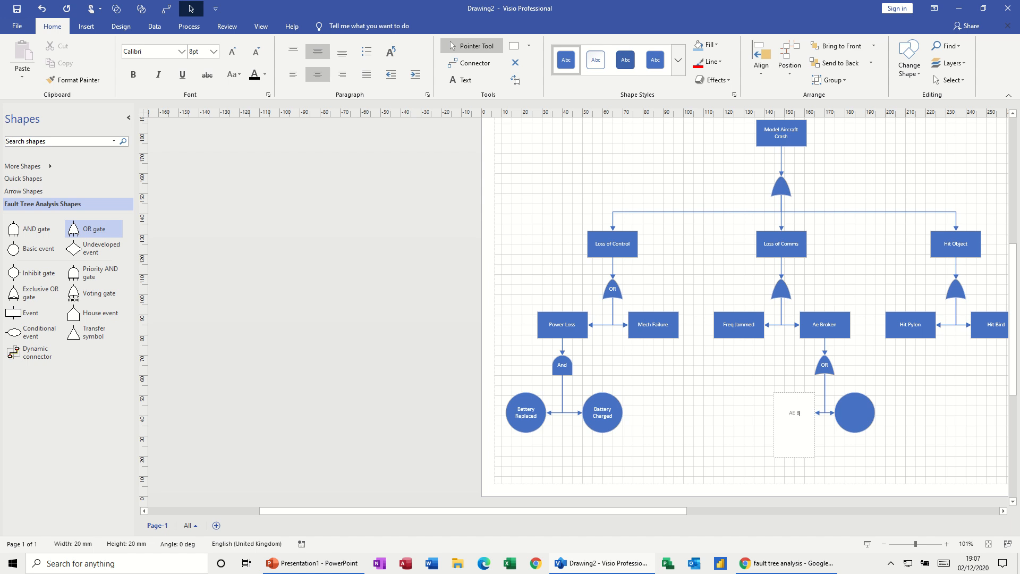
text(roken Plane)
Step: Label the right basic event below the Ae Broken OR gate "AE broken on TX", with no extra gate attached to it
click(855, 415)
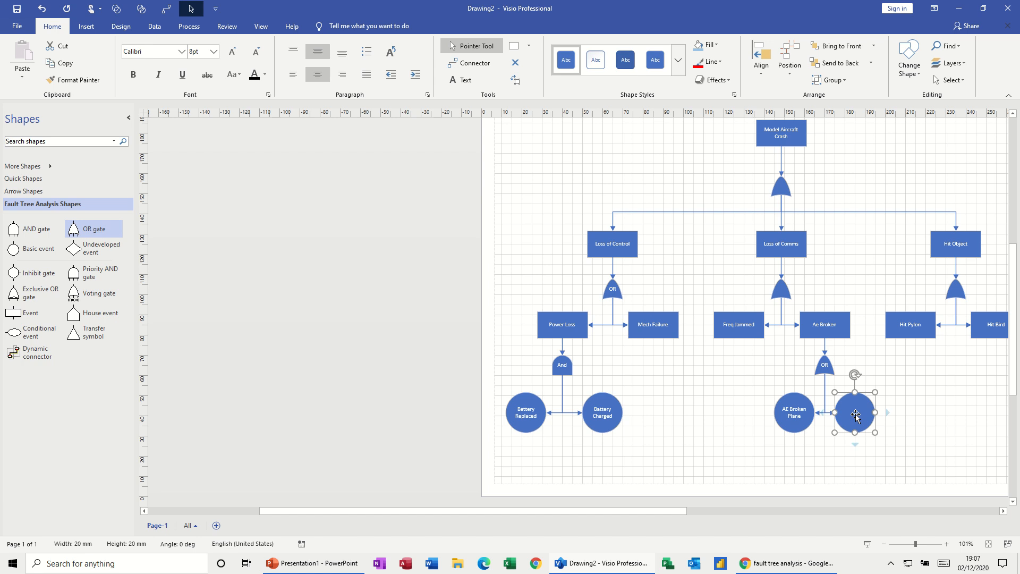
text(AE br)
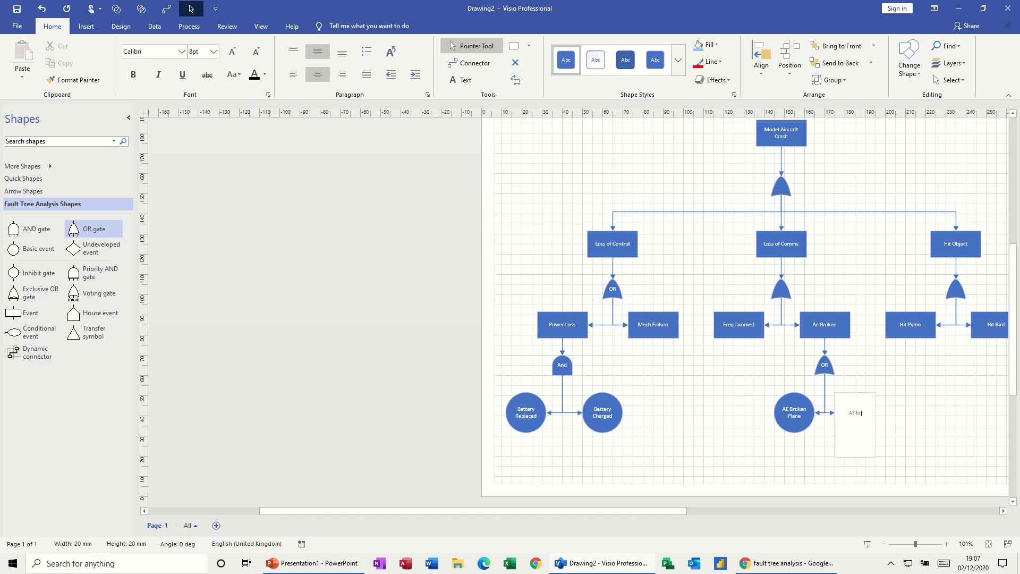
text(oken on TX)
key(Escape)
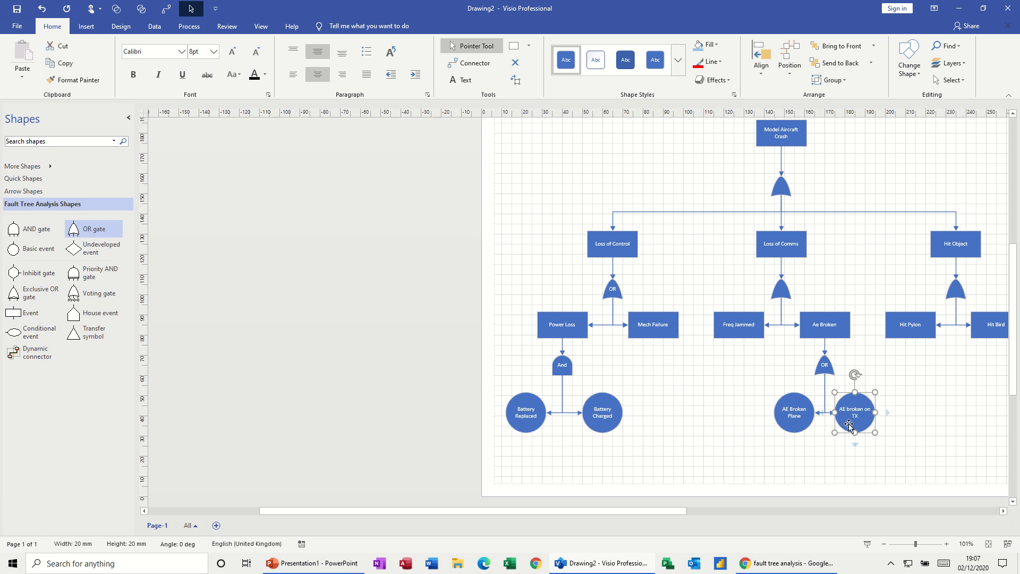
click(900, 409)
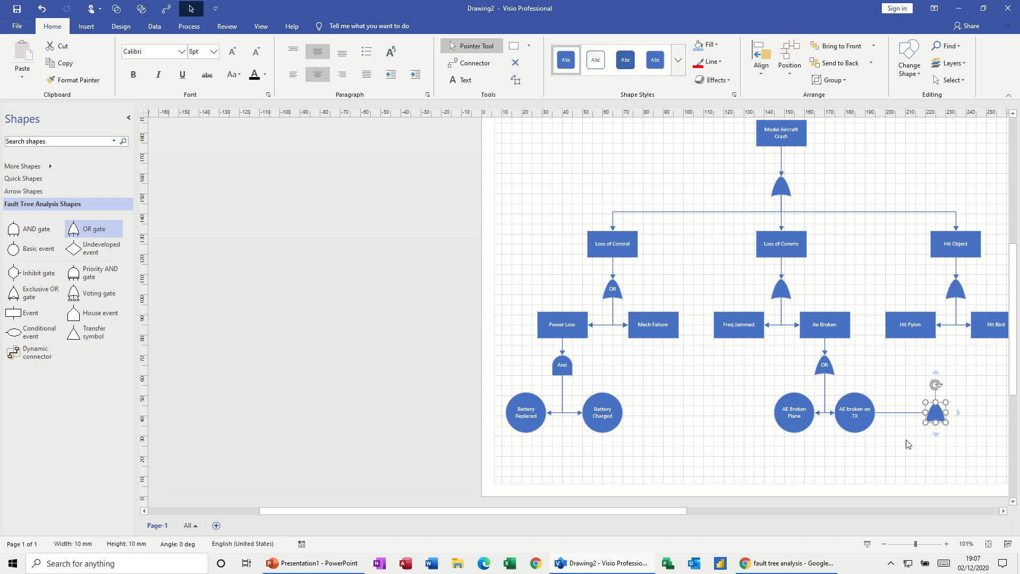
key(ctrl+z)
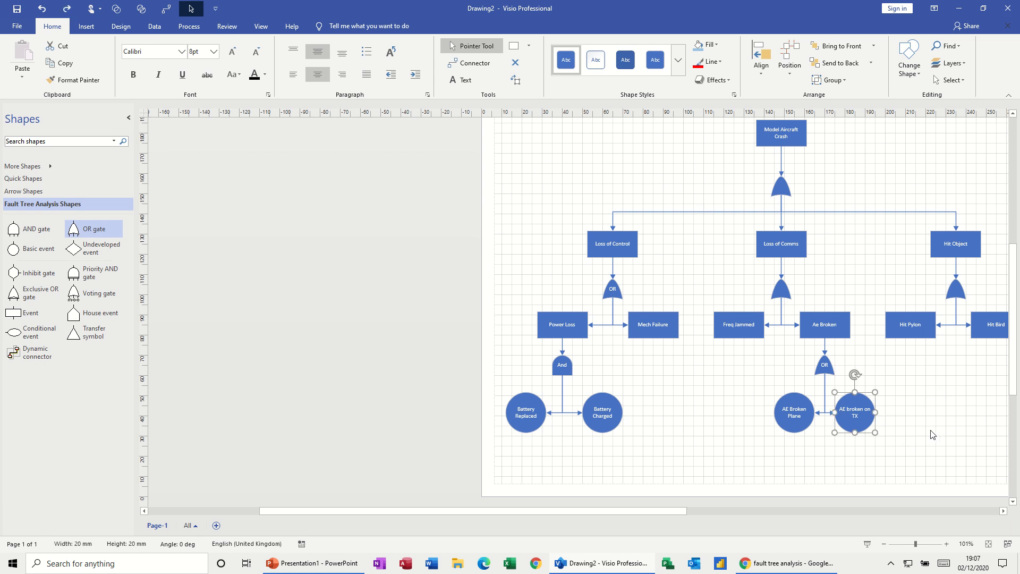
mouse_move(813, 416)
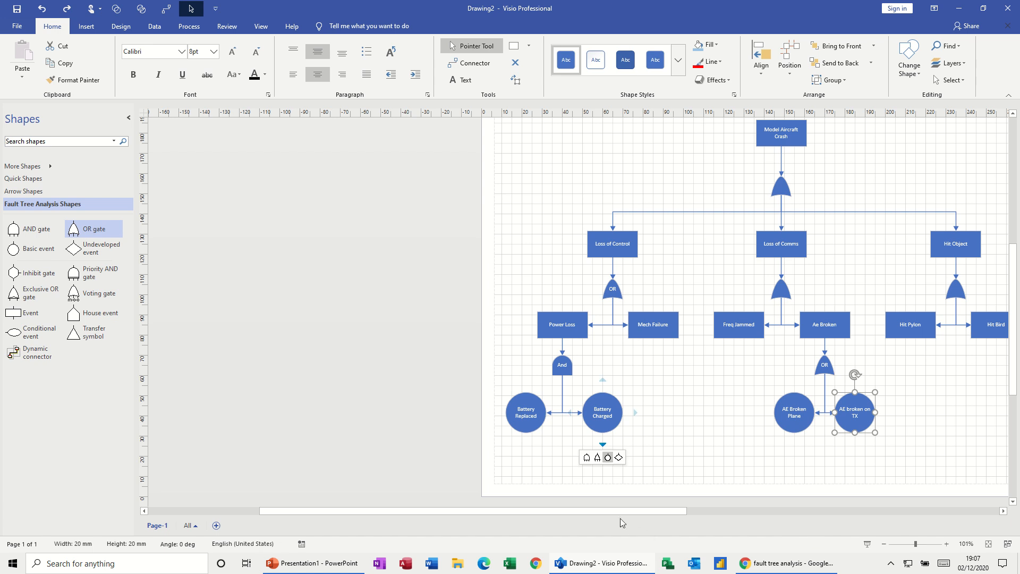
drag(616, 512, 704, 514)
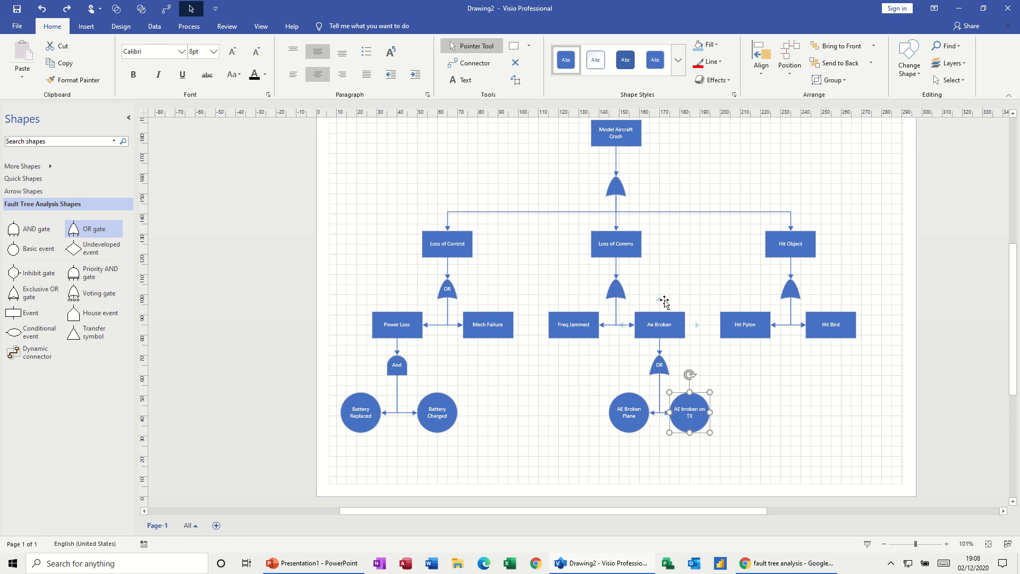
scroll(742, 162, up, 2)
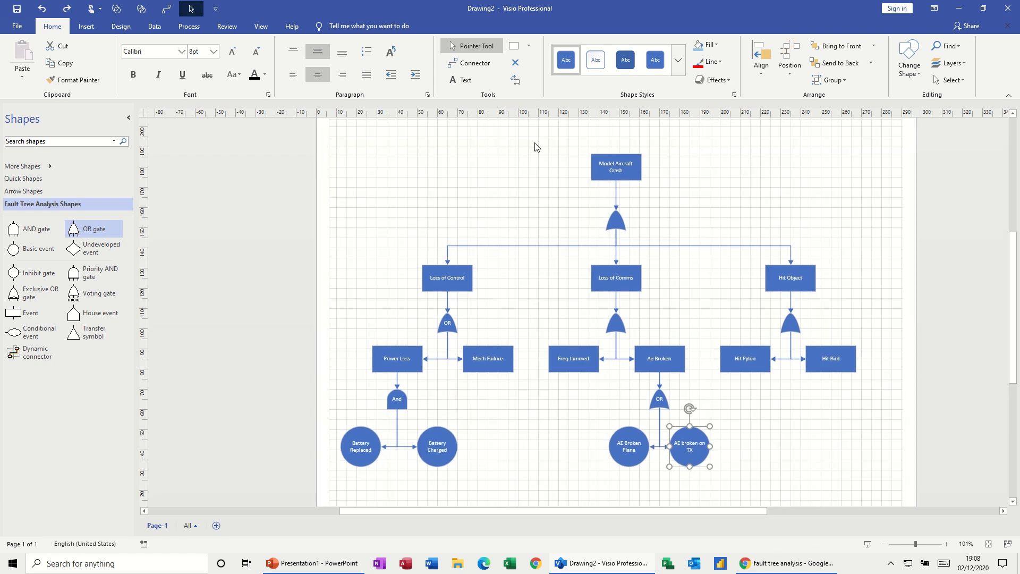